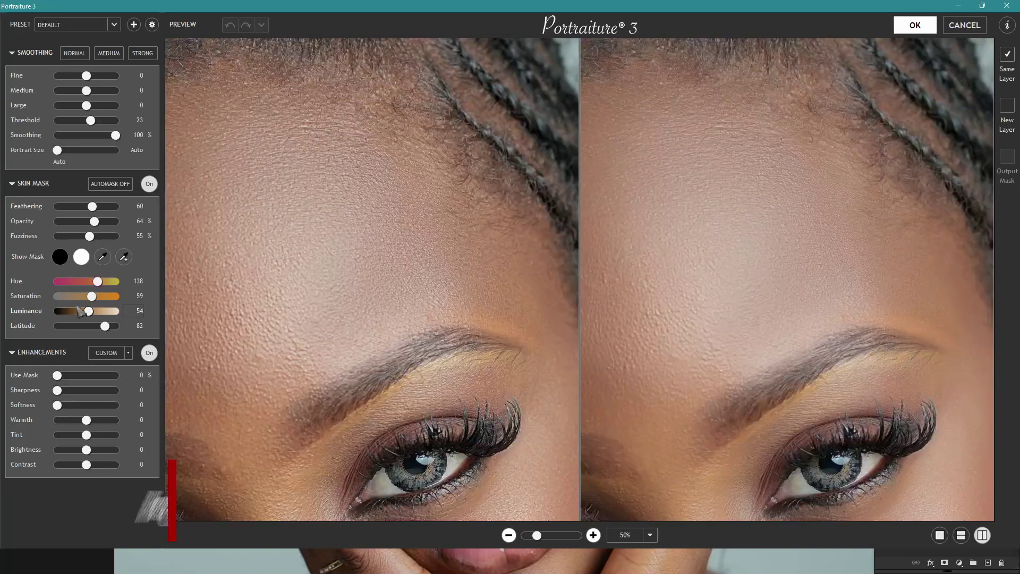
mouse_move(92, 296)
left_mouse_down()
mouse_move(67, 296)
mouse_move(89, 296)
left_mouse_up()
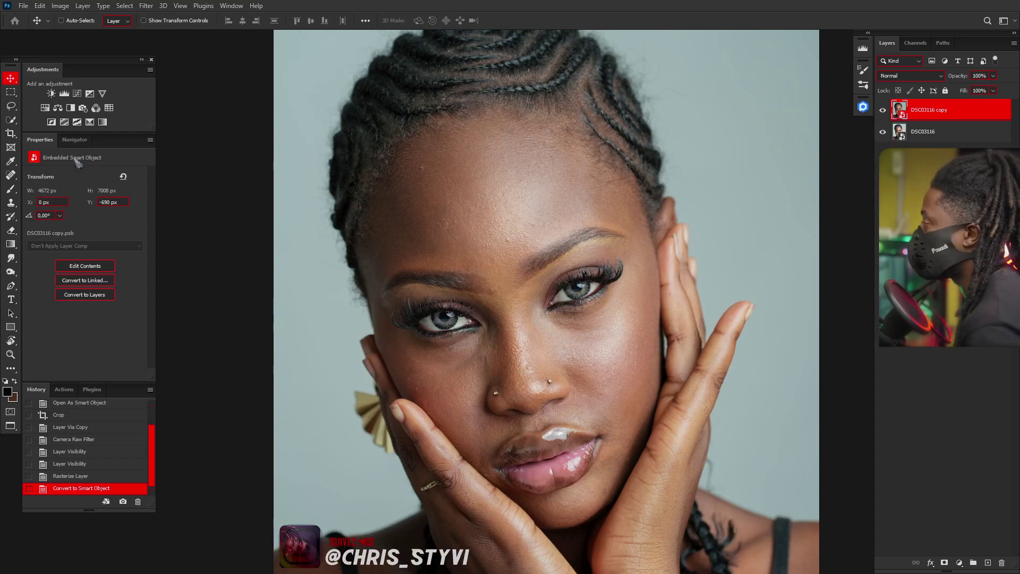
left_click(146, 6)
mouse_move(214, 272)
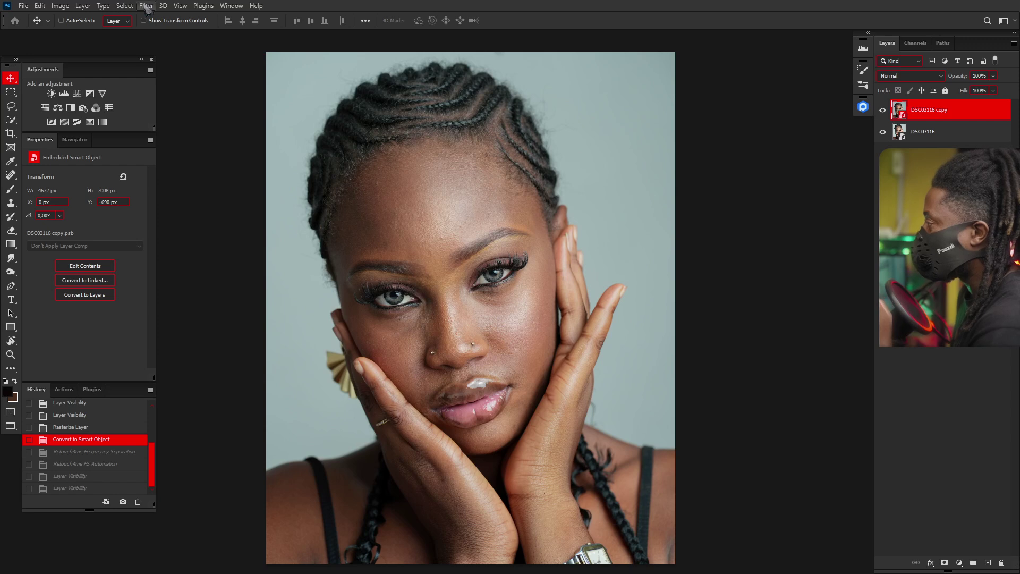
left_click(146, 7)
mouse_move(194, 260)
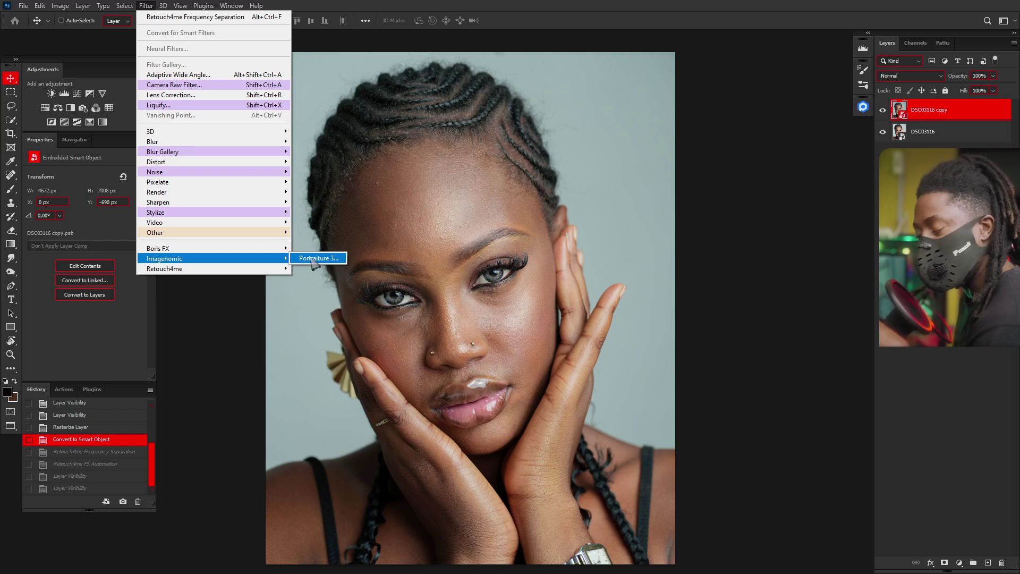
mouse_move(280, 269)
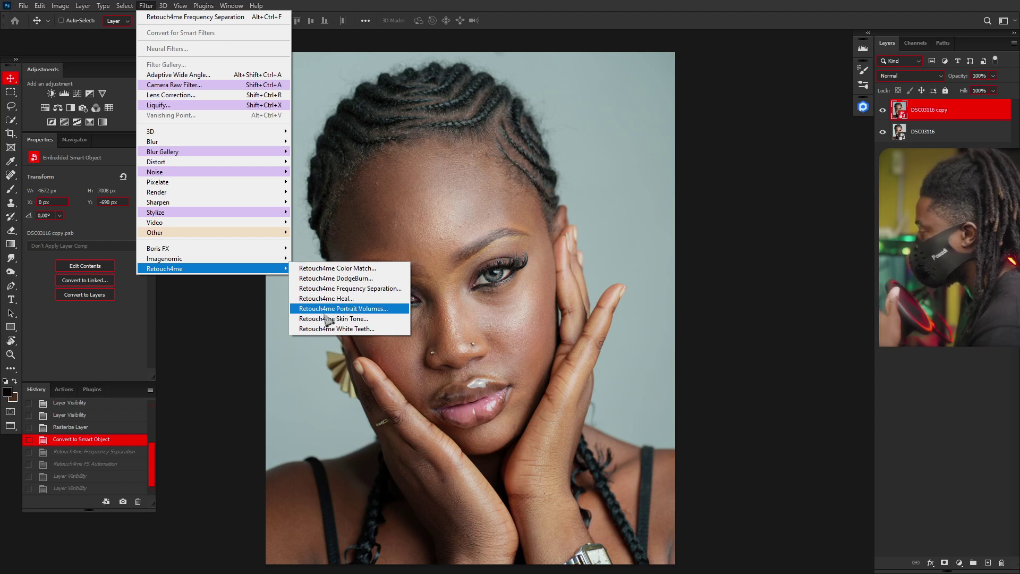
left_click(373, 314)
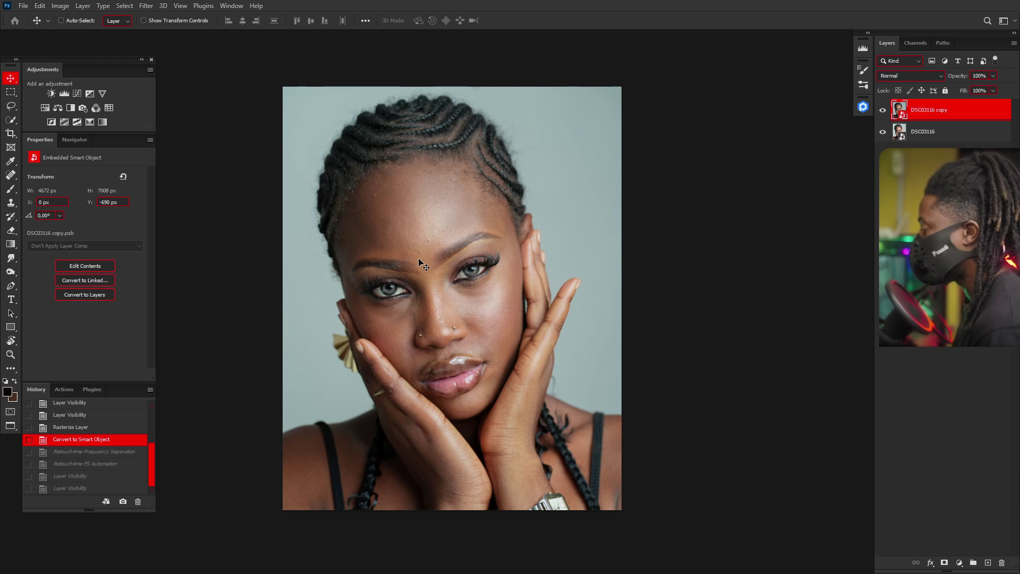
- Run the FS 16-bit frequency separation action on the DSC03116 copy layer with a Gaussian Blur radius of 8 pixels
left_click(64, 389)
scroll(220, 476, "down", 5)
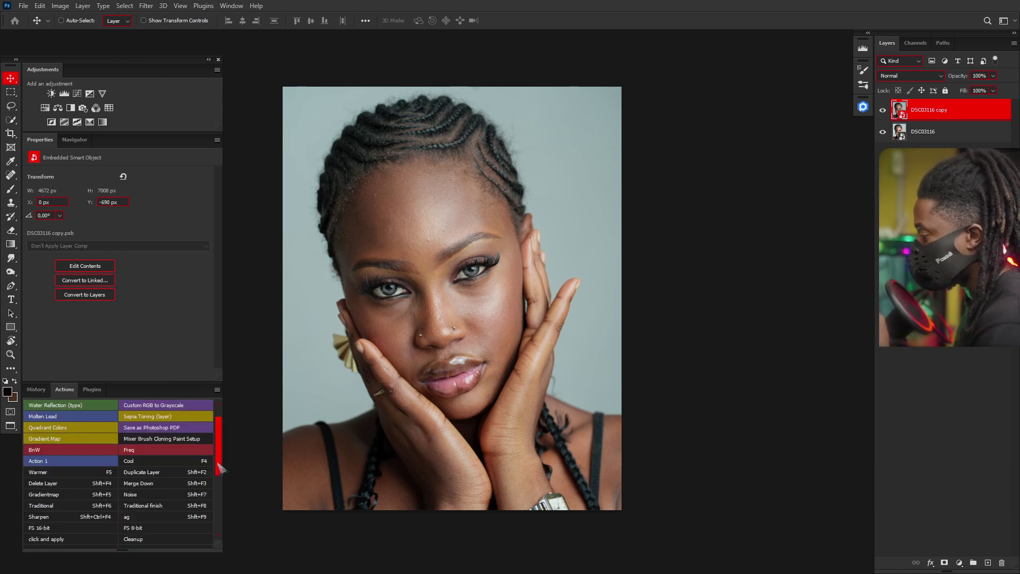
scroll(221, 476, "down", 5)
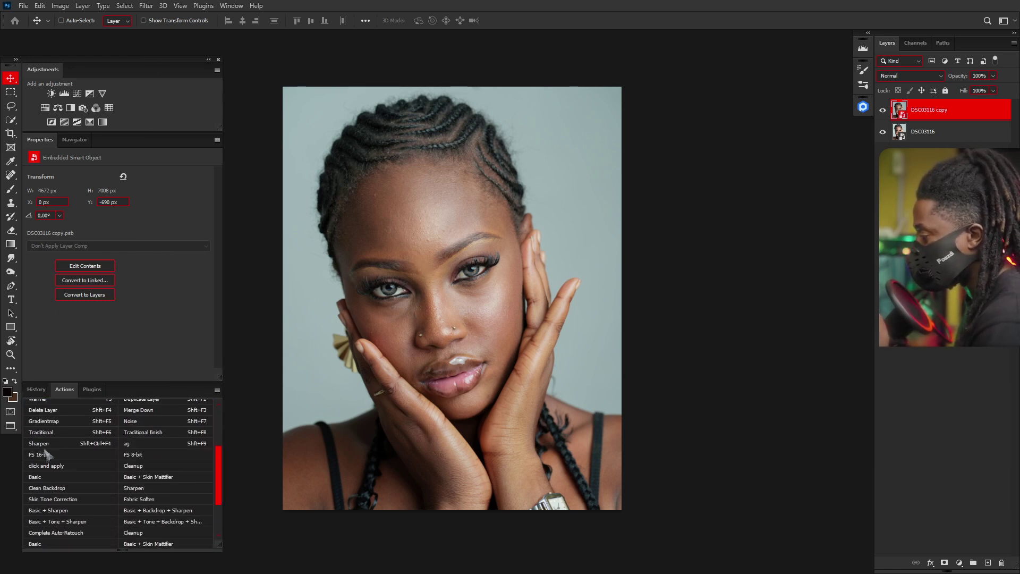
left_click(40, 454)
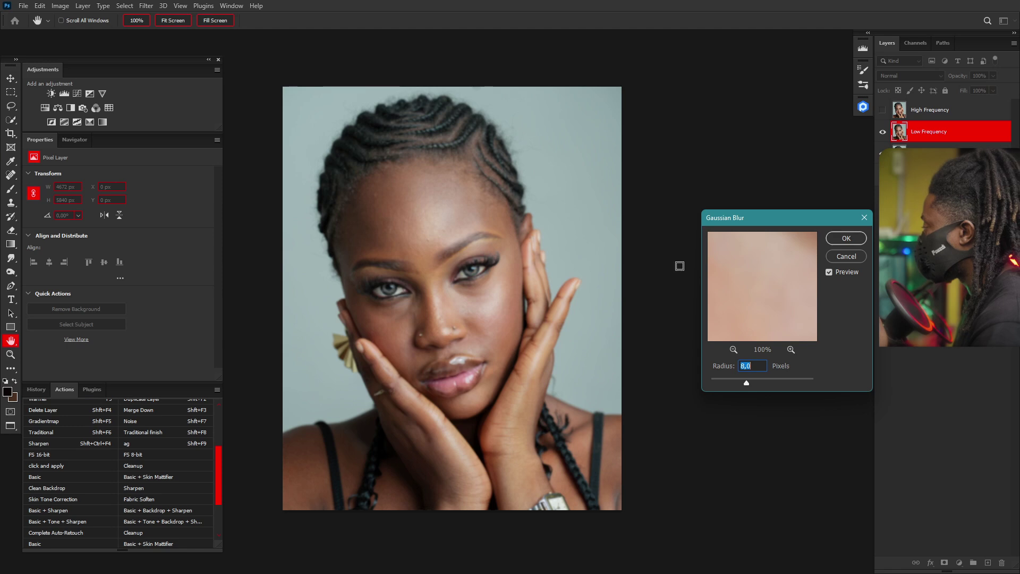
left_click(846, 239)
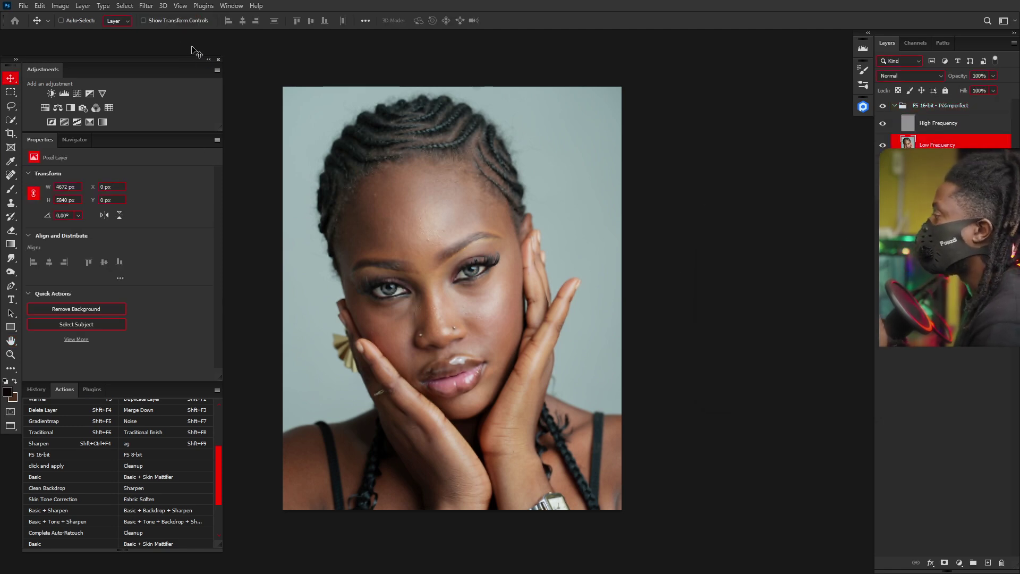
left_click(208, 59)
- Paint white with a soft brush on the Low Frequency copy layer's black mask over the forehead, nose, cheeks, hands and shoulders
scroll(504, 284, "up", 4)
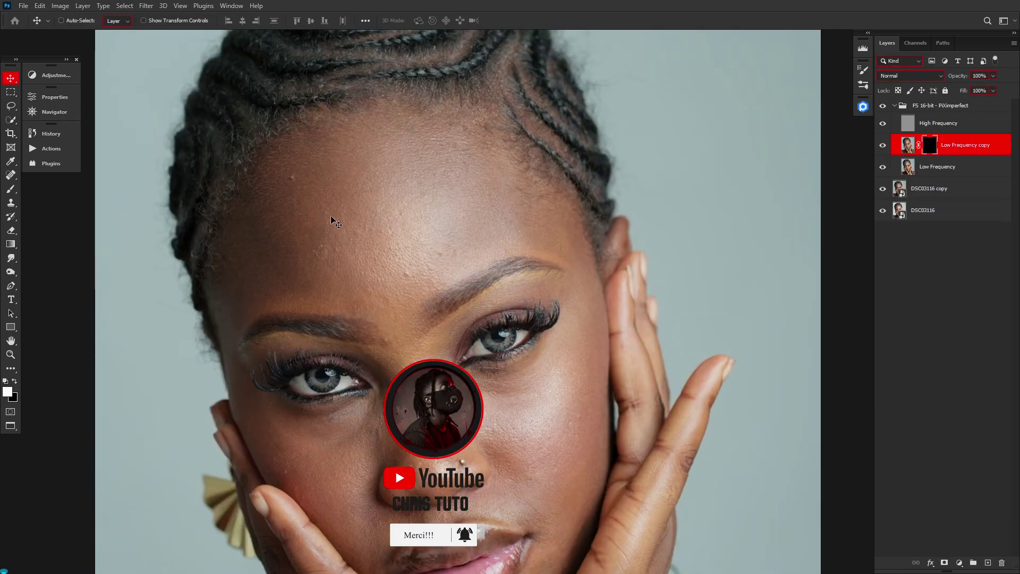
key("b")
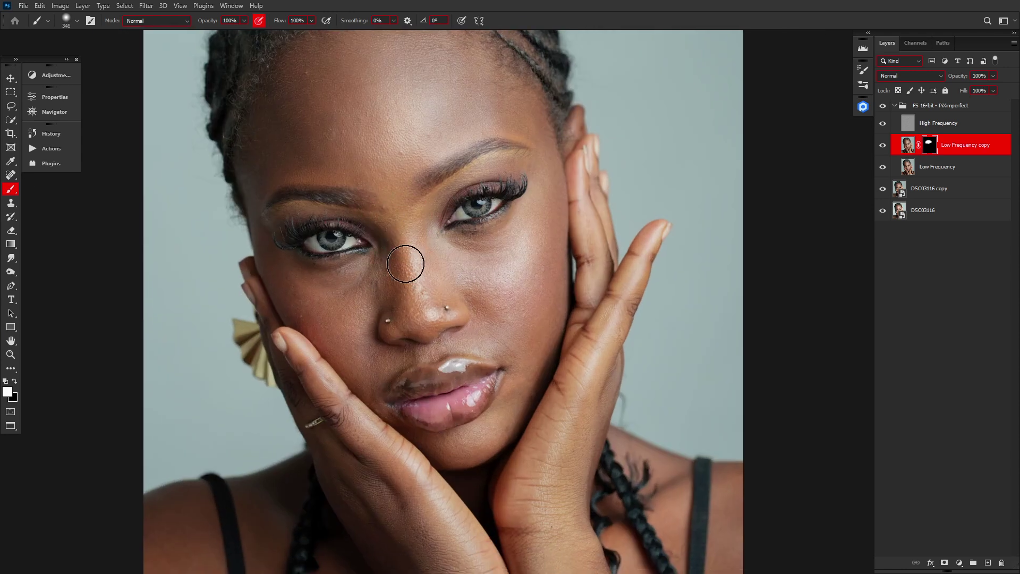
left_click_drag(510, 255, 474, 333)
right_click(473, 332, "alt")
right_click(389, 313, "alt")
left_click_drag(390, 313, 391, 230)
right_click(392, 230, "alt")
left_click_drag(350, 308, 439, 373)
scroll(439, 373, "down", 2)
left_click_drag(465, 323, 284, 447)
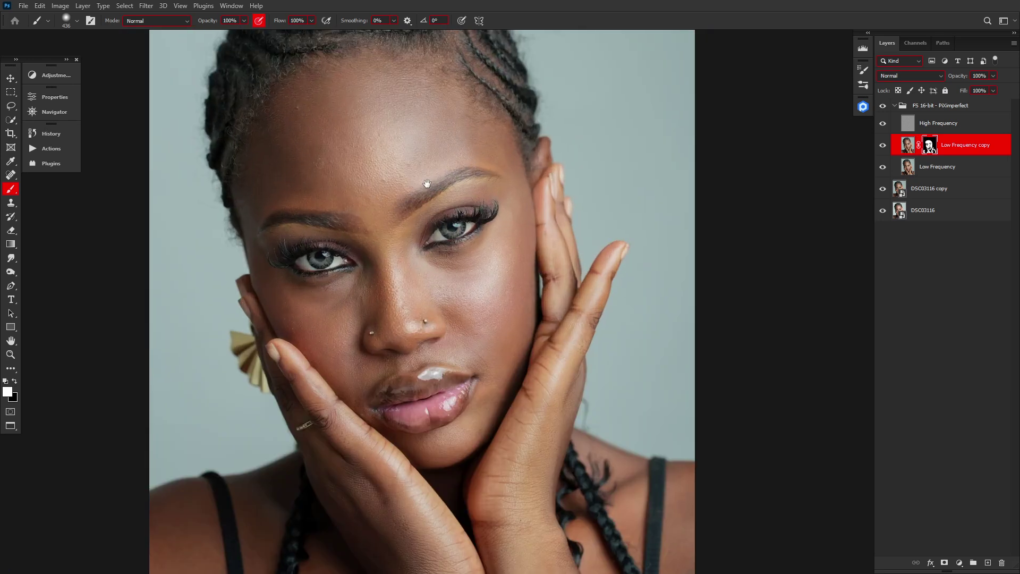
- Merge the masked low-frequency layer down, duplicate the result and patch the uneven tone on the forehead
key("ctrl+e")
key("ctrl+j")
key("j")
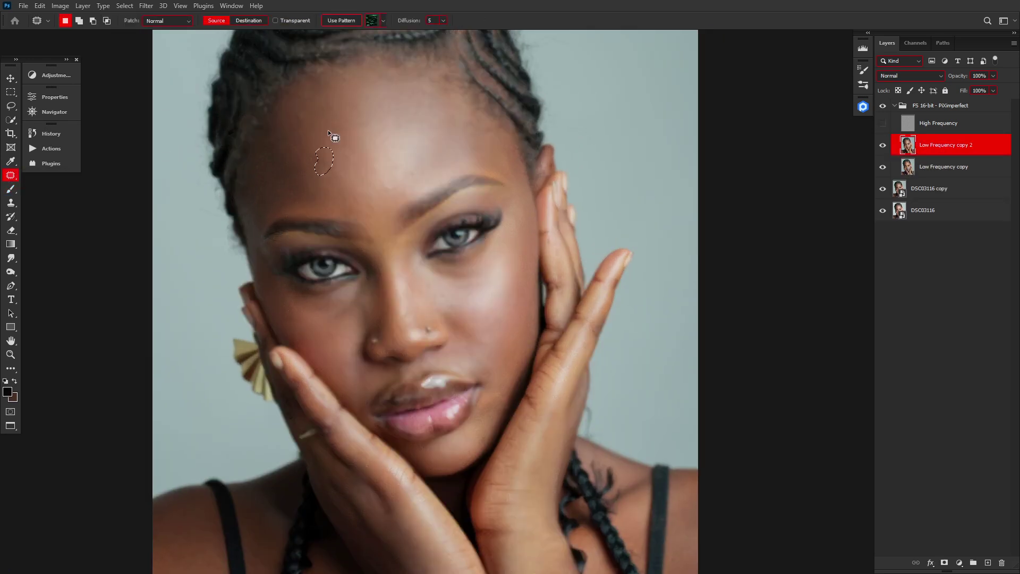
left_click_drag(318, 177, 315, 182)
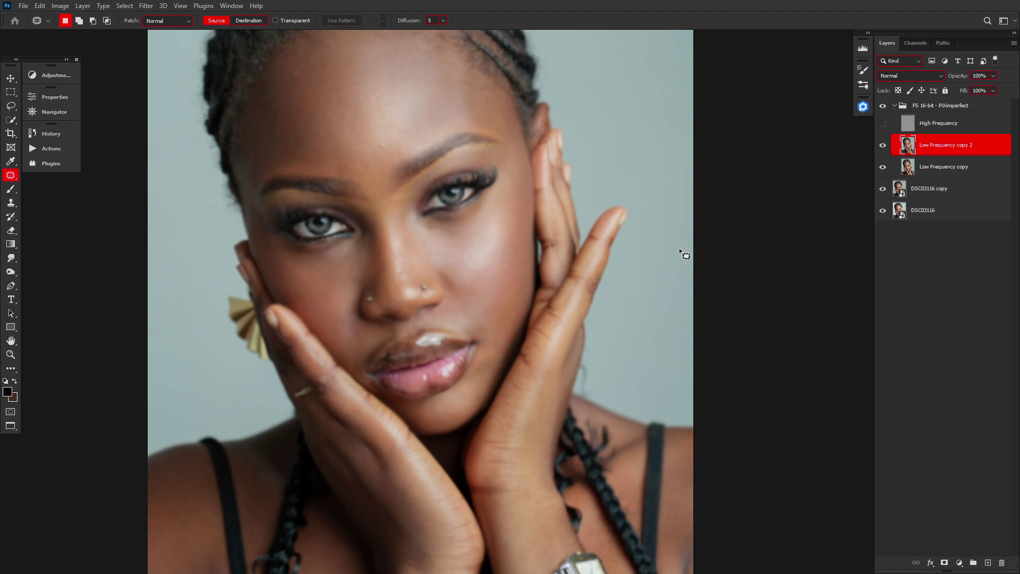
- Duplicate the patched low-frequency layer and blend the skin tones of the forehead, cheeks and face with the Mixer Brush
key("ctrl+j")
key("b")
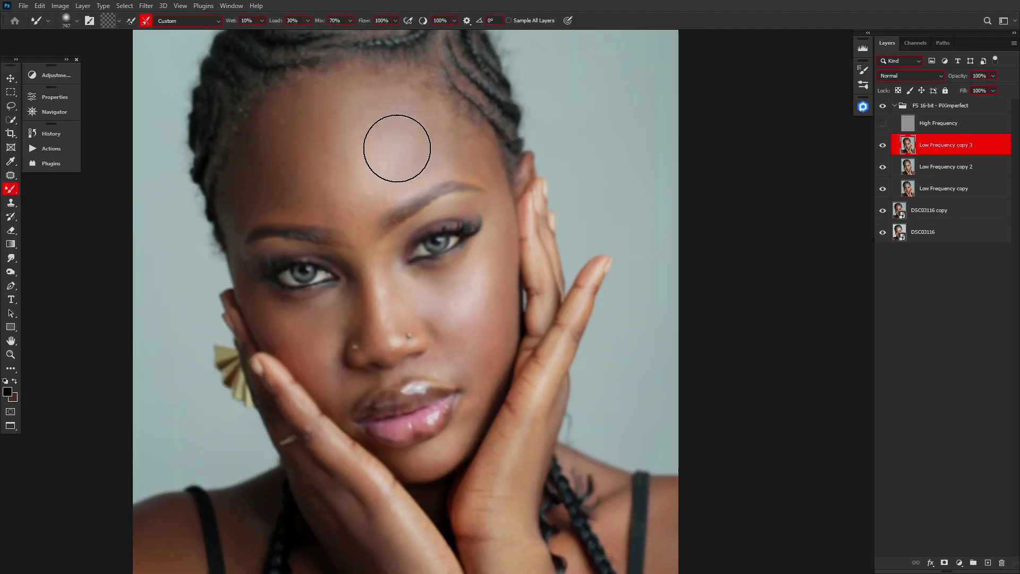
right_click(288, 182, "alt")
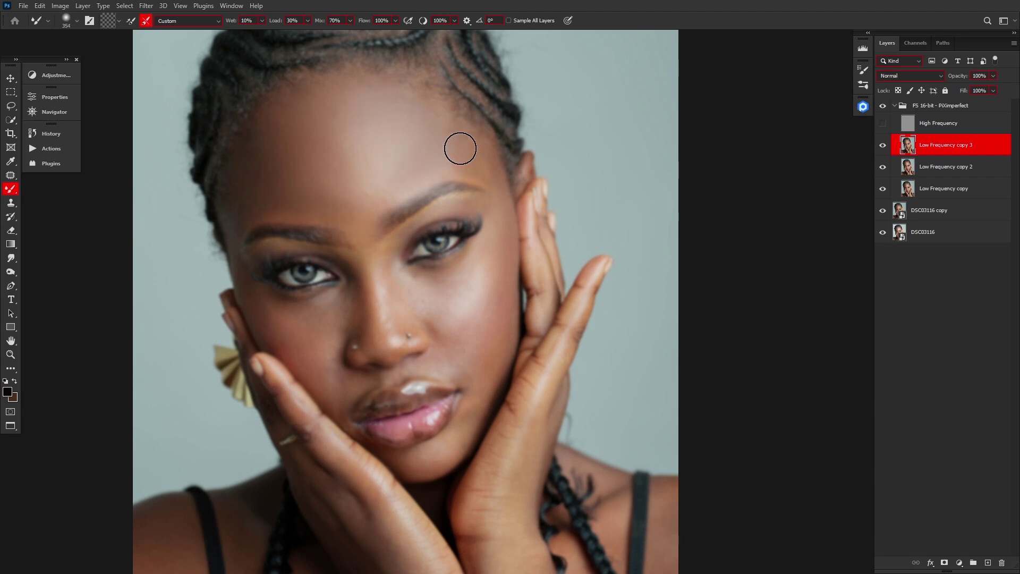
right_click(342, 189, "alt")
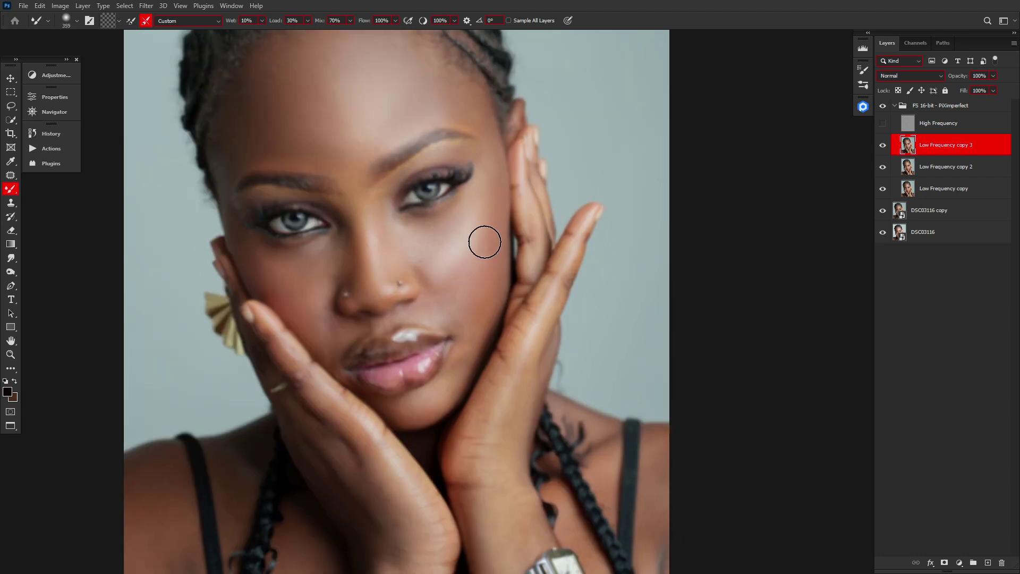
right_click(337, 203, "alt")
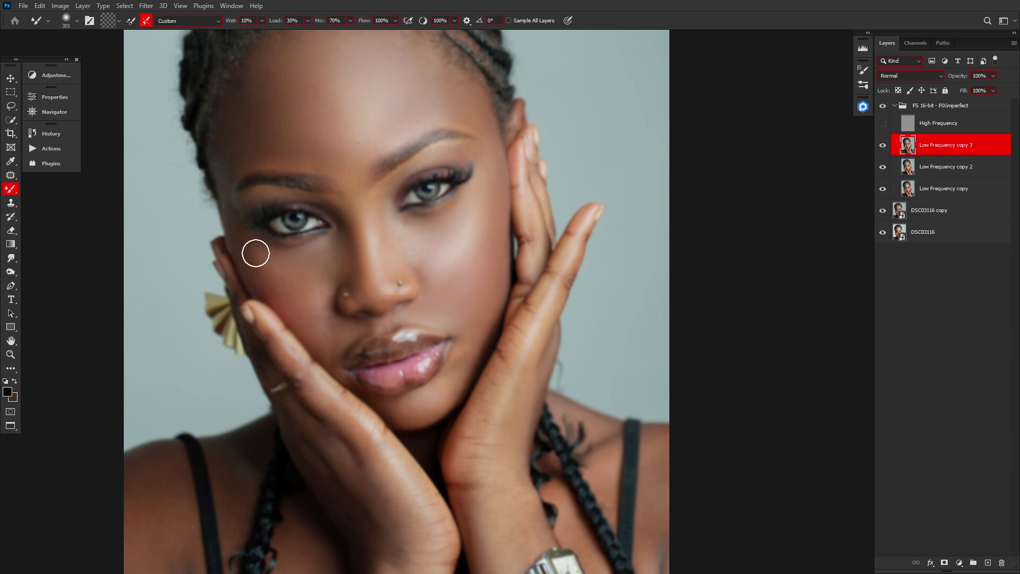
right_click(349, 342, "alt")
right_click(477, 278, "alt")
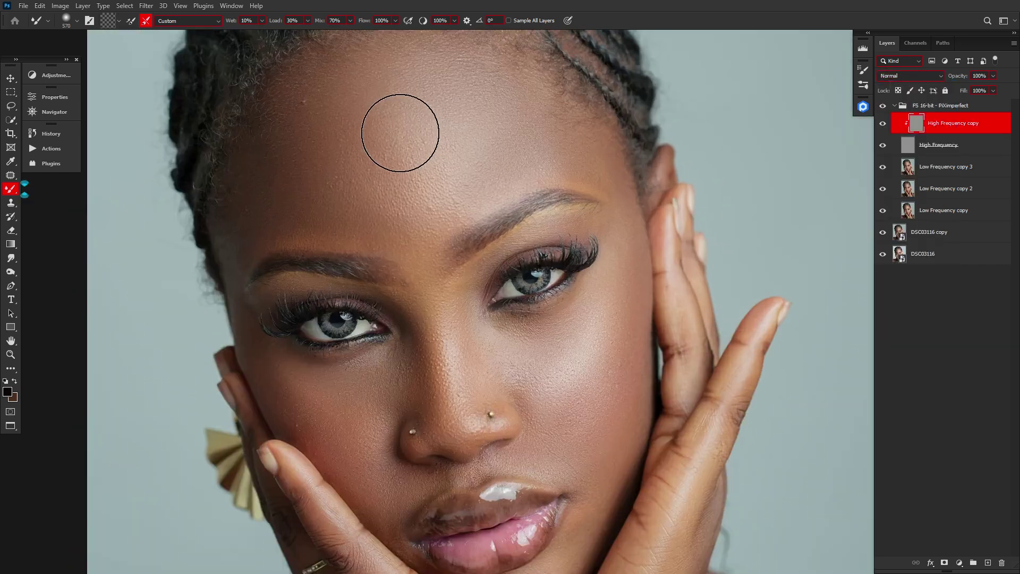
- Switch to the Clone Stamp tool, move the topmost High Frequency layer into the FS 16-bit group and collapse the group
key("s")
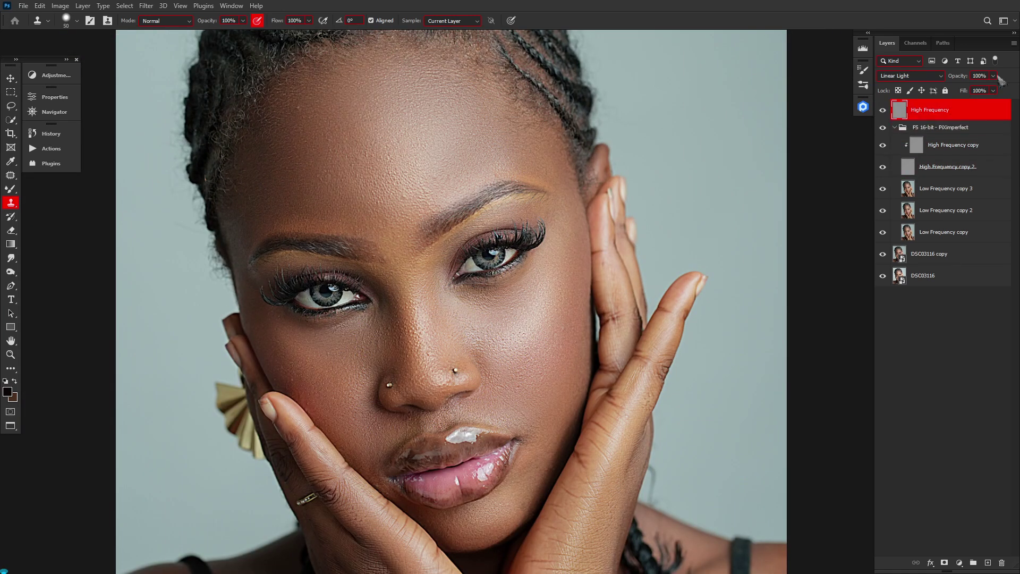
left_click_drag(967, 110, 951, 129)
left_click(894, 105)
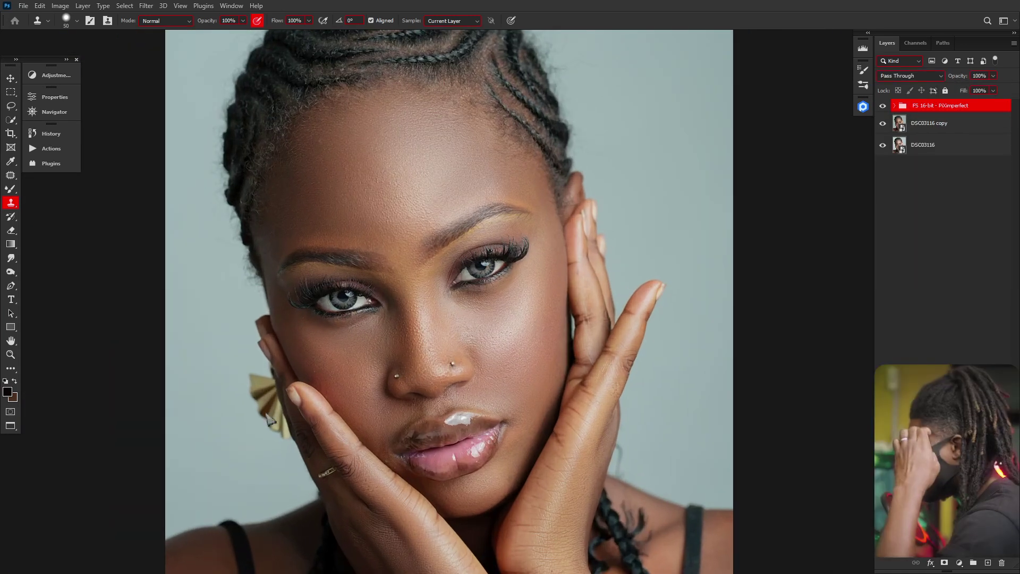
- Compare the portrait with and without the FS 16-bit group to check the skin retouching
scroll(425, 266, "up", 4)
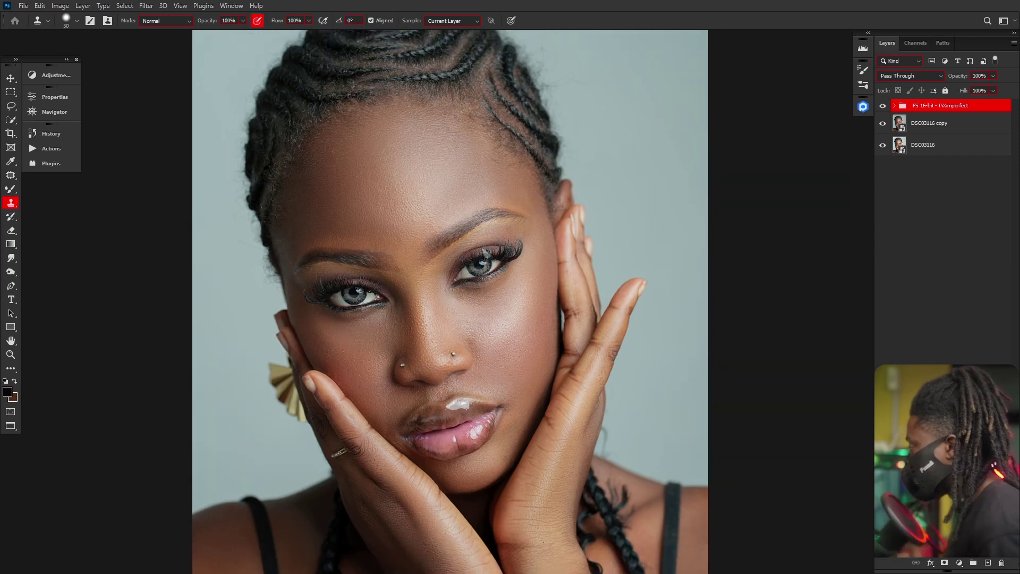
scroll(456, 241, "down", 1)
scroll(449, 244, "up", 3)
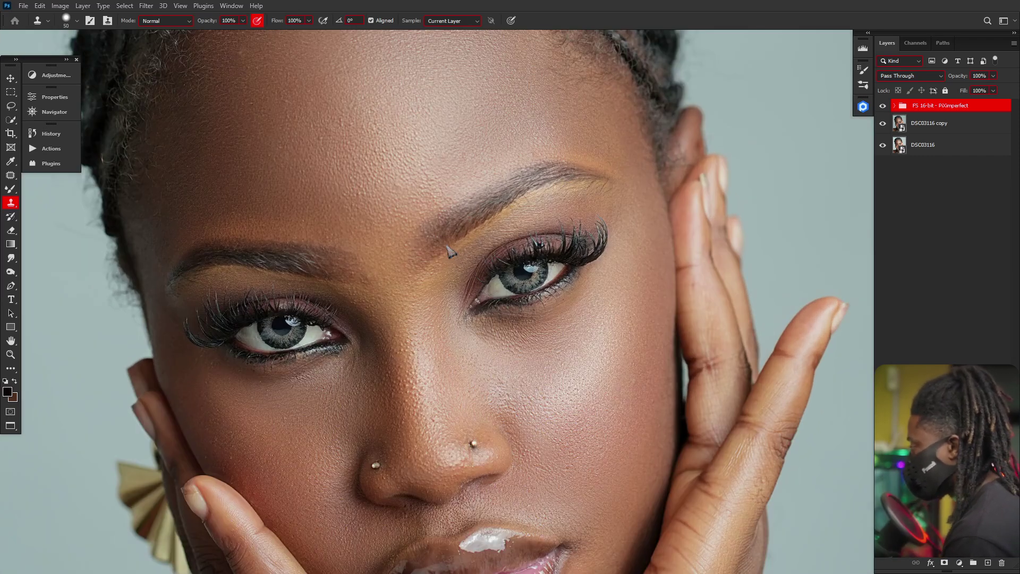
scroll(433, 250, "down", 3)
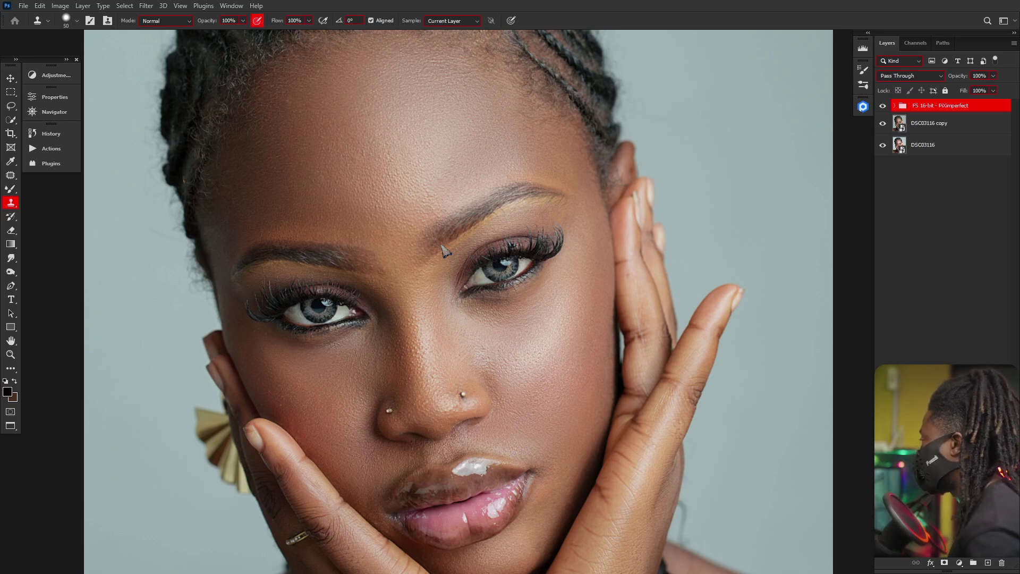
left_click(883, 107)
left_click(883, 107)
left_click(883, 106)
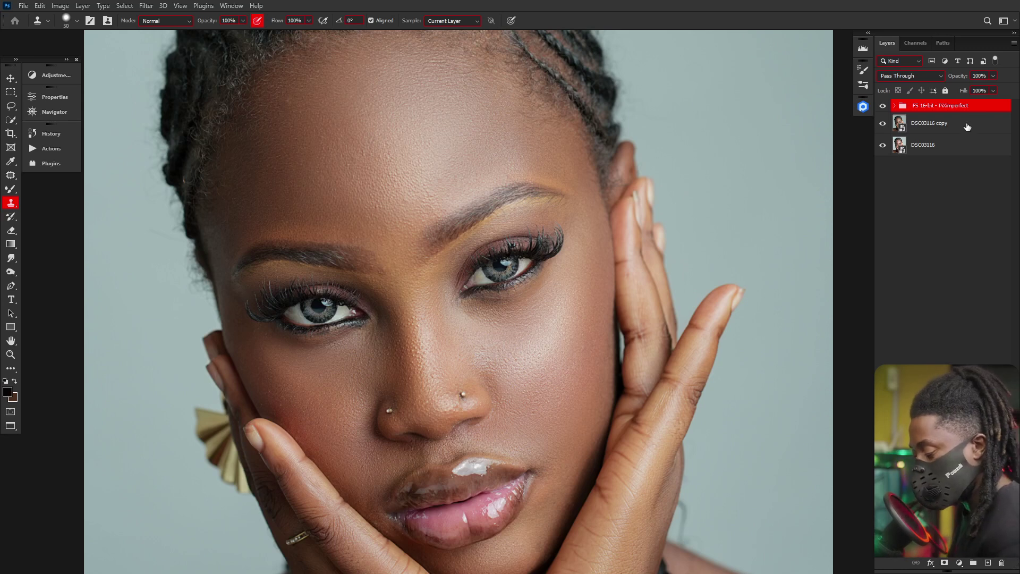
- Stamp all visible layers into a new top layer and convert it to a smart object
key("ctrl+shift+alt+e")
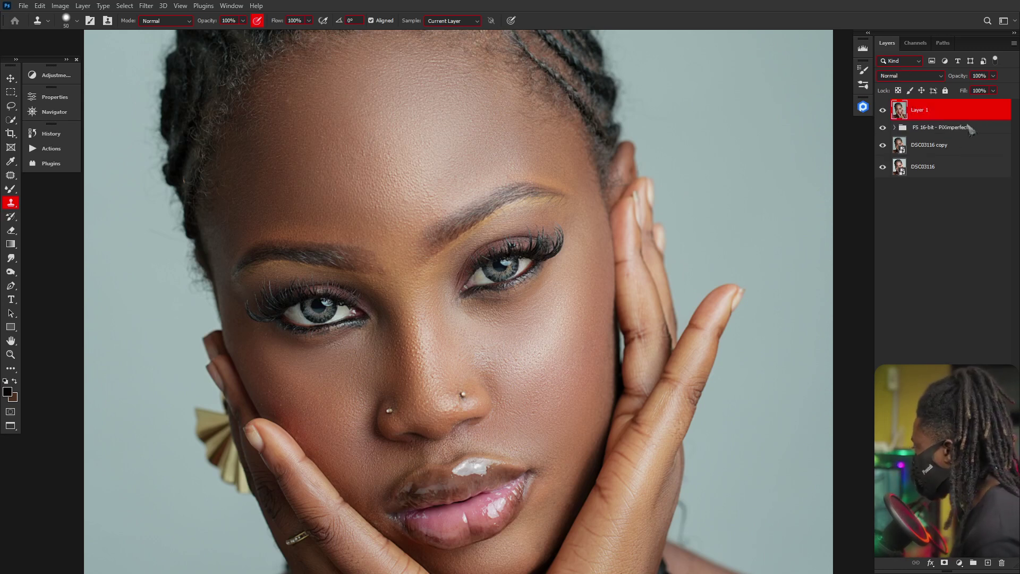
right_click(957, 111)
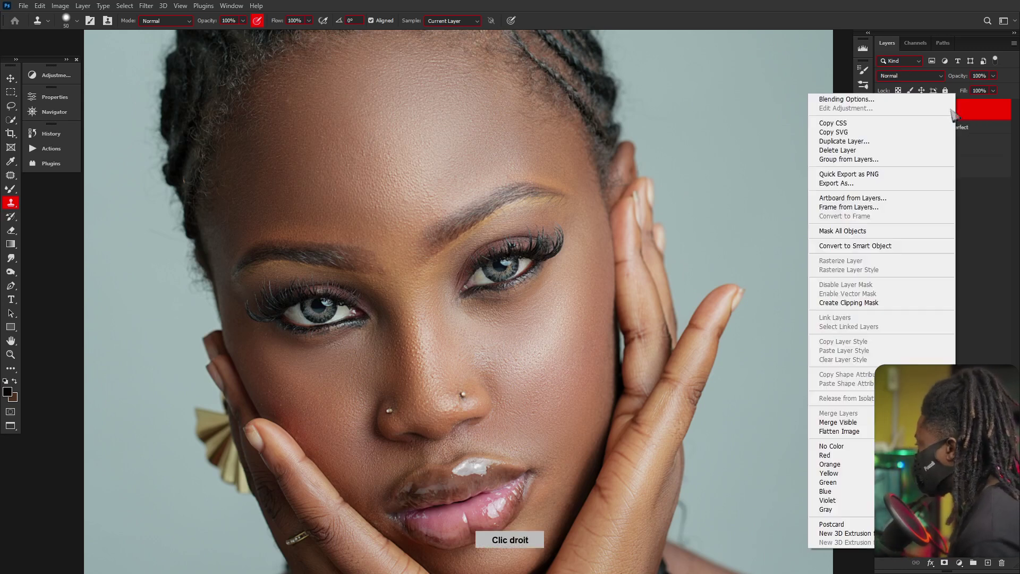
left_click(835, 247)
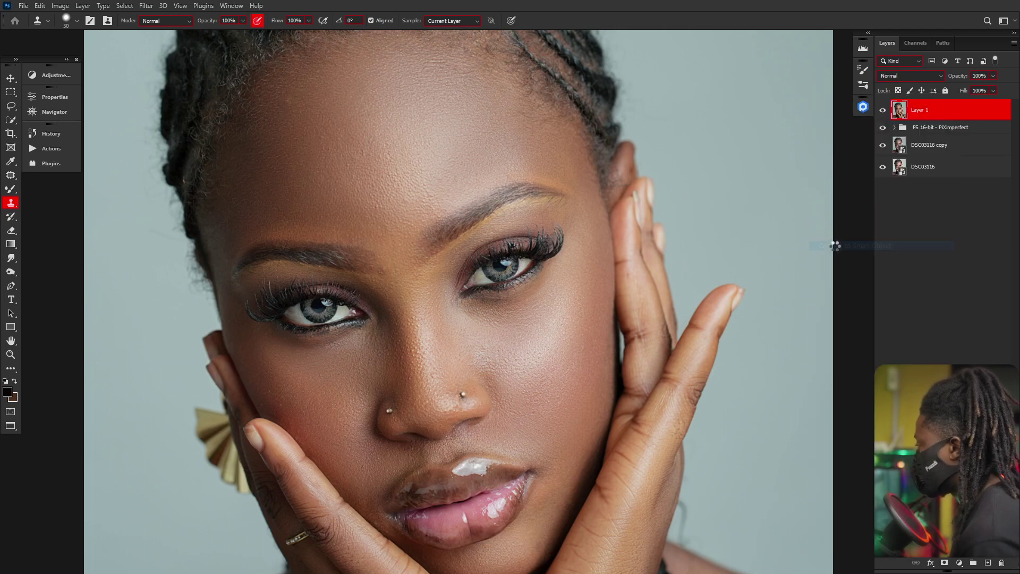
- Open the Imagenomic Portraiture 3 filter on the stamped smart object and enlarge its preview to 100% on the skin
key("ctrl+0")
scroll(473, 204, "up", 3)
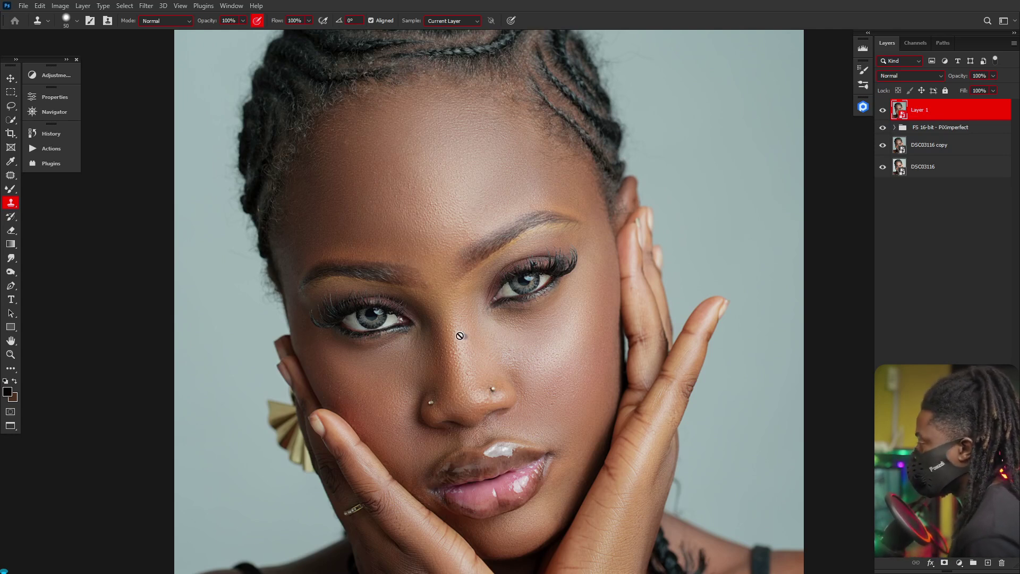
scroll(459, 229, "up", 1)
scroll(459, 229, "down", 2)
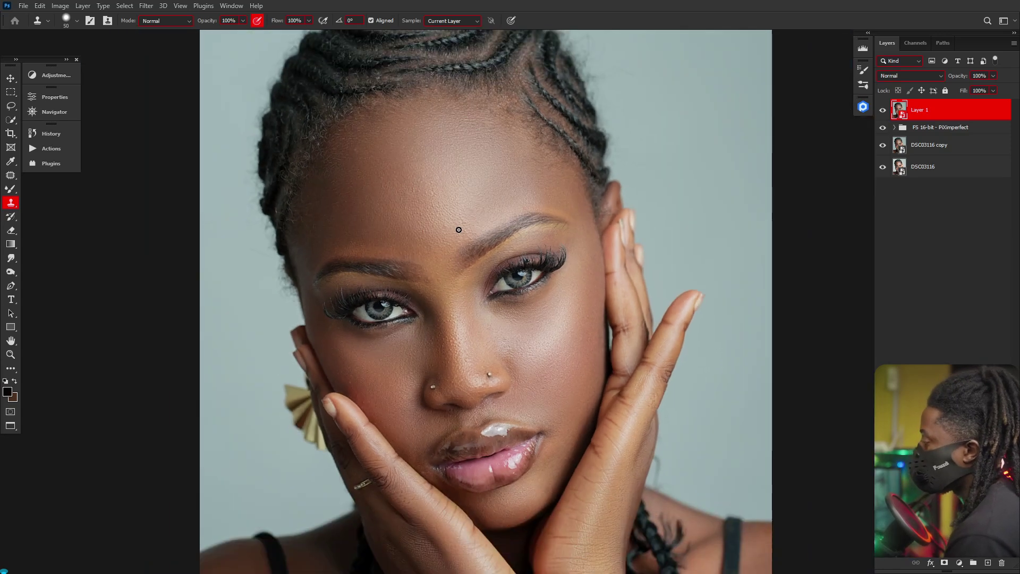
scroll(459, 230, "up", 1)
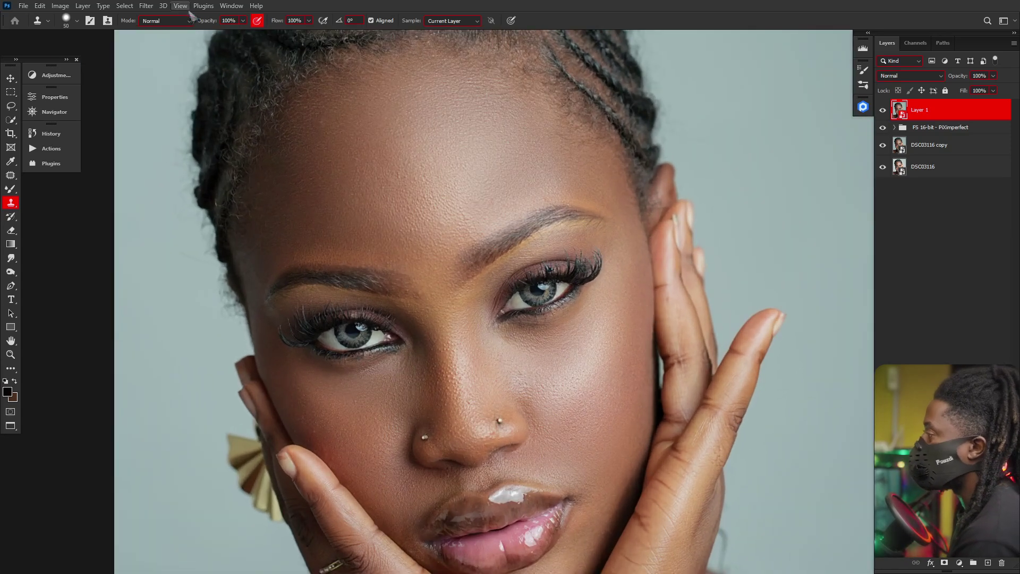
left_click(146, 7)
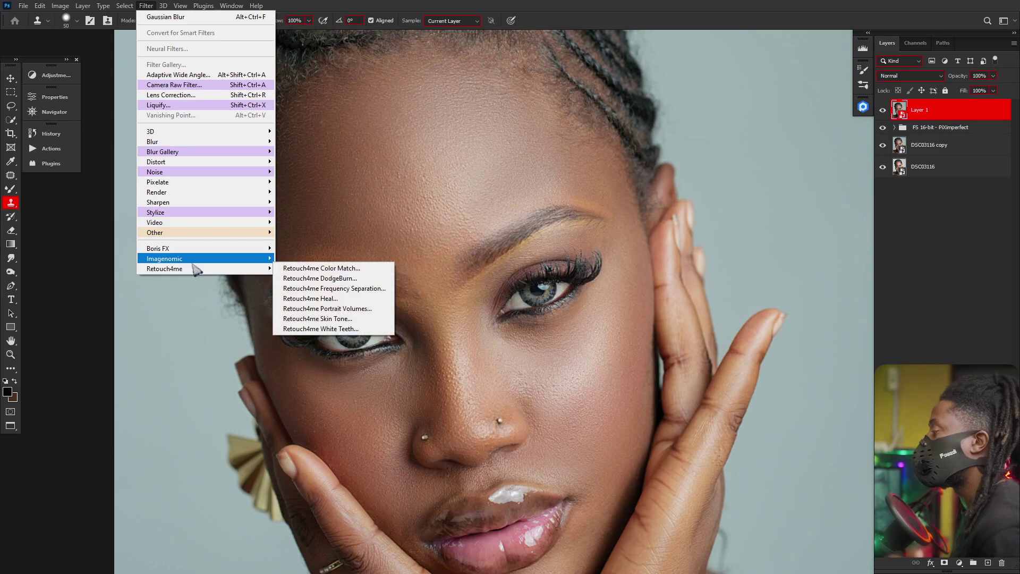
mouse_move(193, 262)
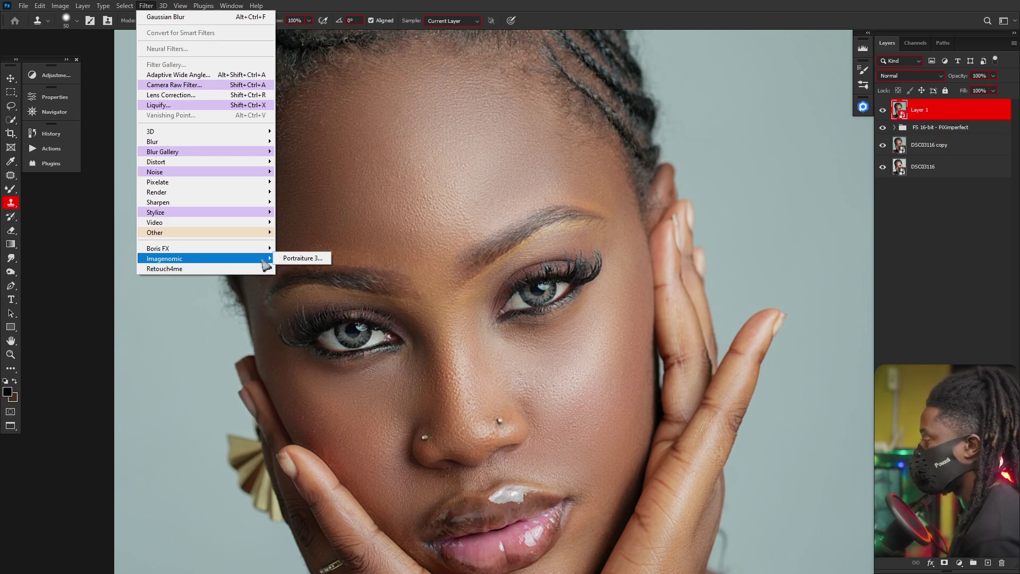
left_click(299, 260)
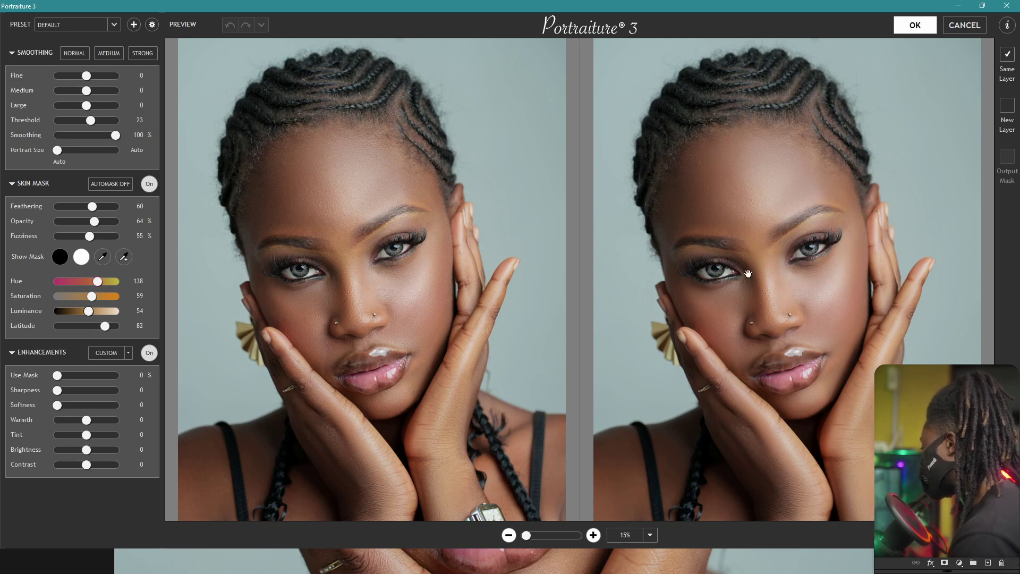
left_click(593, 535)
left_click(594, 535)
left_click(593, 535)
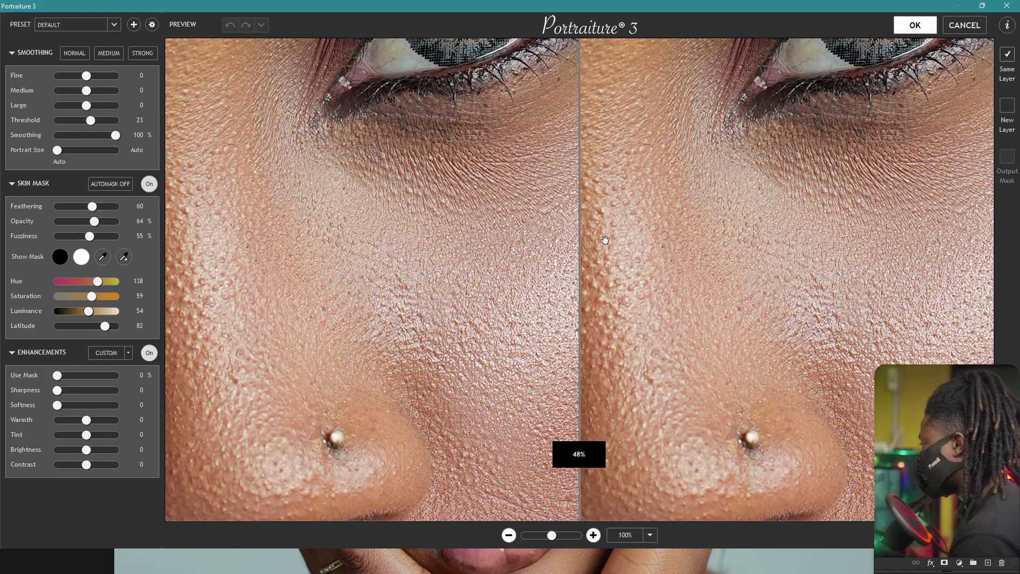
- Set the skin mask saturation to 55 while previewing at 50%, and apply the Portraiture 3 filter
left_click(508, 535)
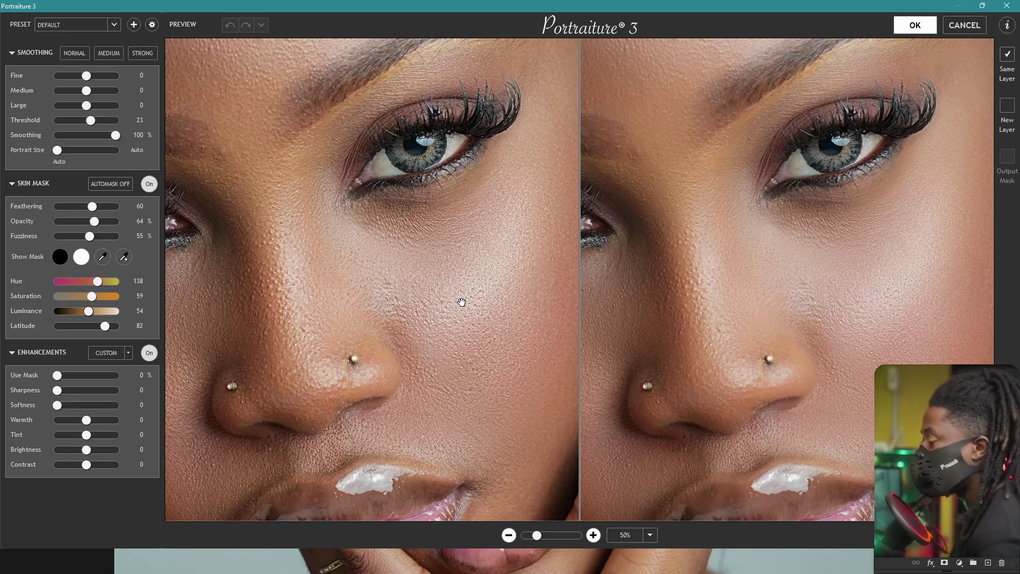
scroll(460, 300, "up", 5)
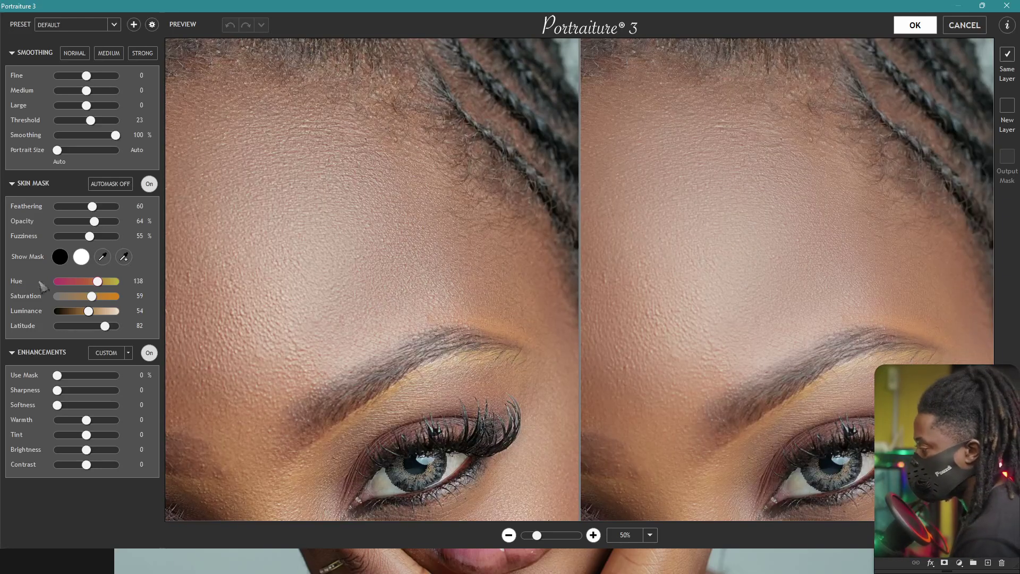
left_click(66, 299)
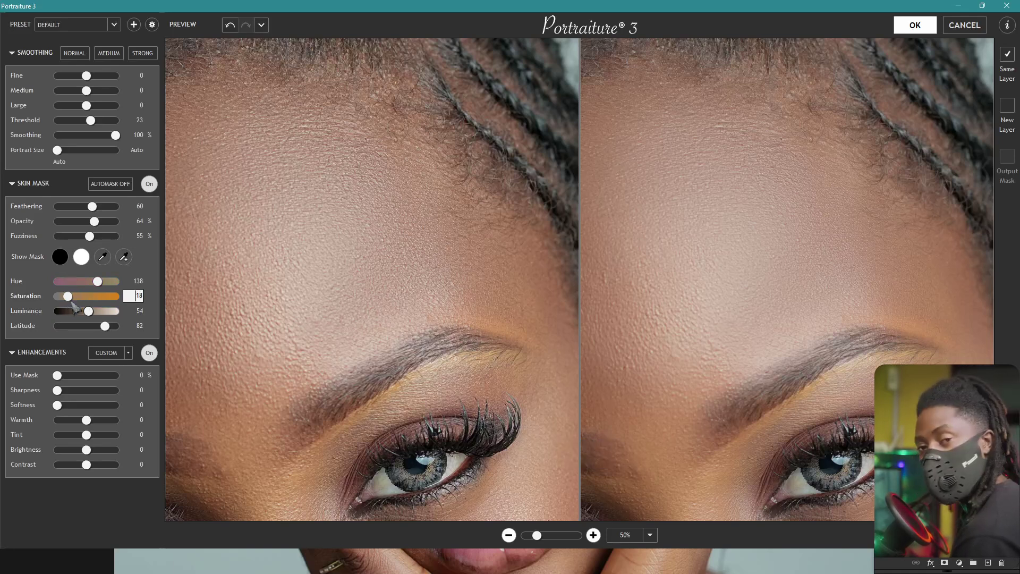
left_click_drag(73, 307, 93, 313)
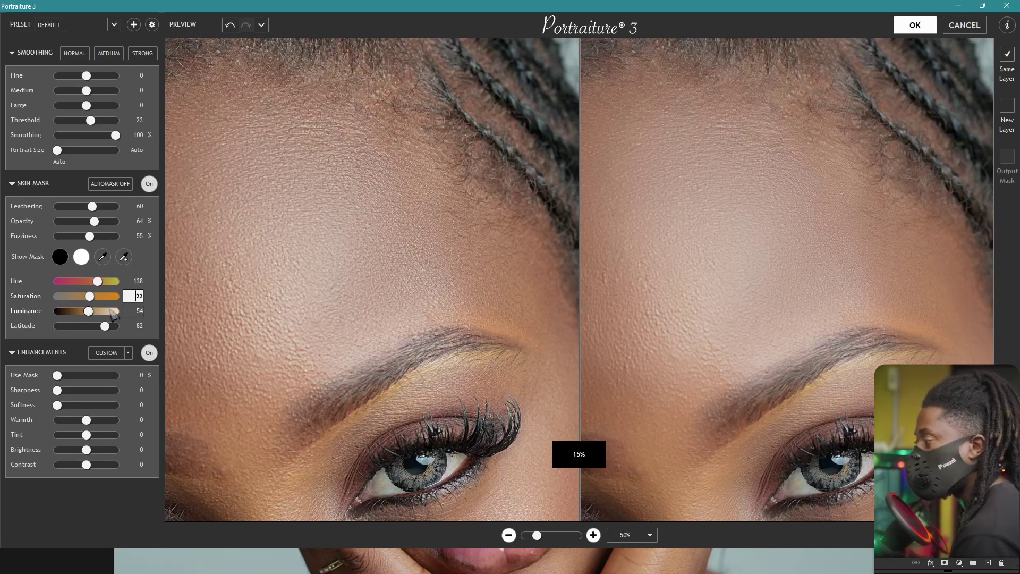
left_click(912, 25)
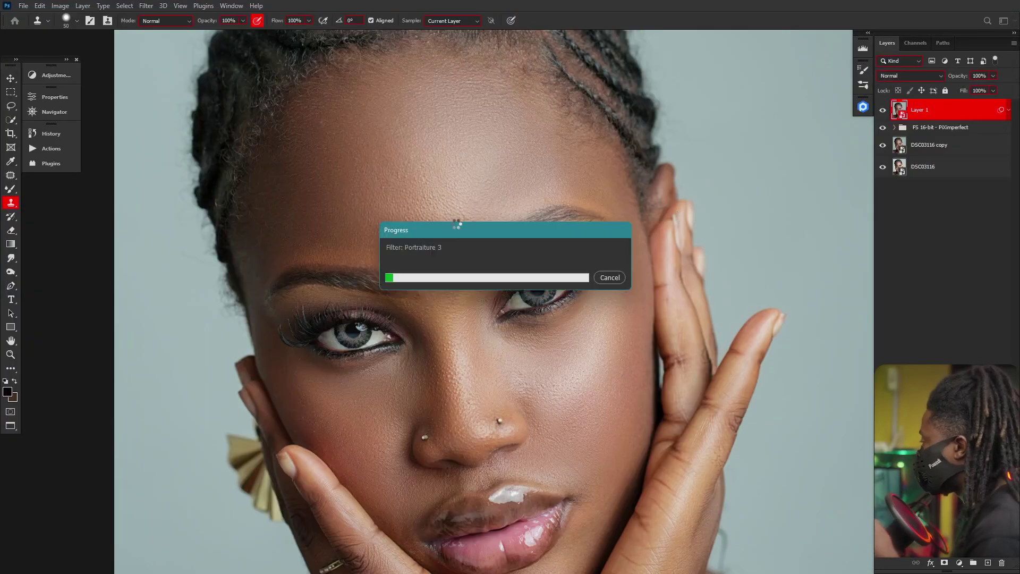
- Compare the portrait with and without Layer 1 to judge the Portraiture smoothing on the skin
scroll(451, 221, "down", 4)
scroll(451, 221, "up", 4)
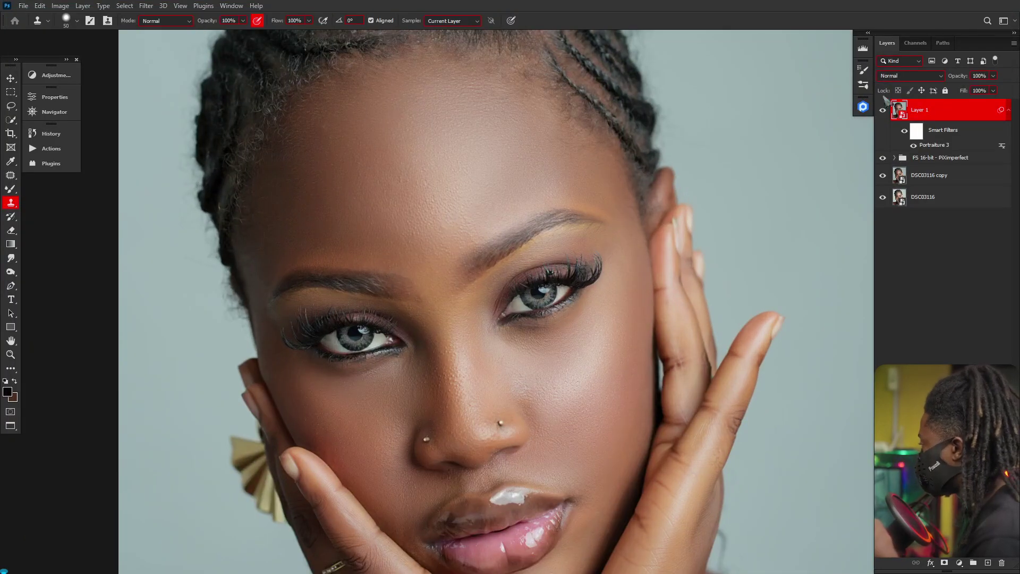
left_click(883, 111)
left_click(882, 111)
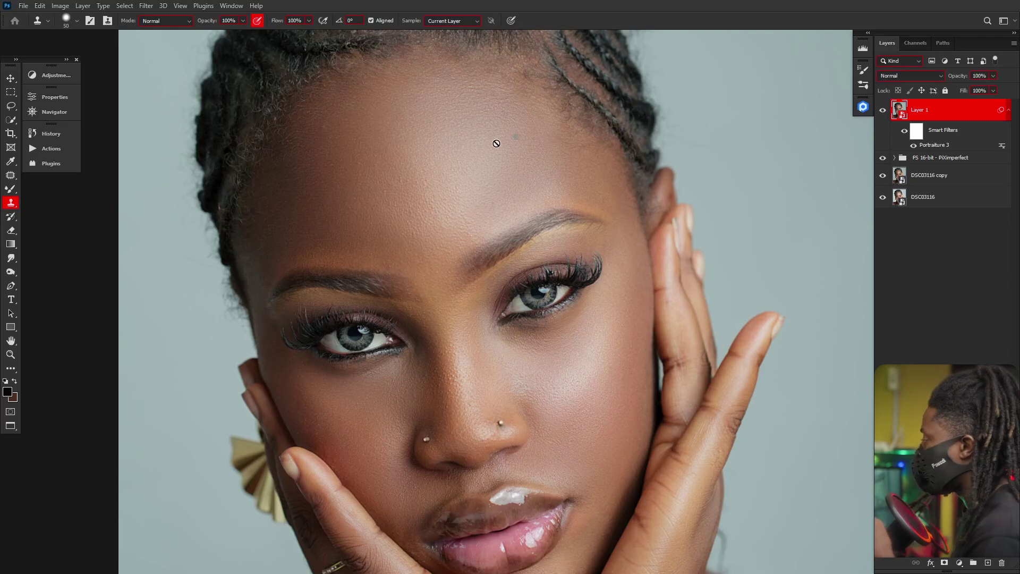
scroll(496, 142, "down", 2)
scroll(435, 217, "up", 3)
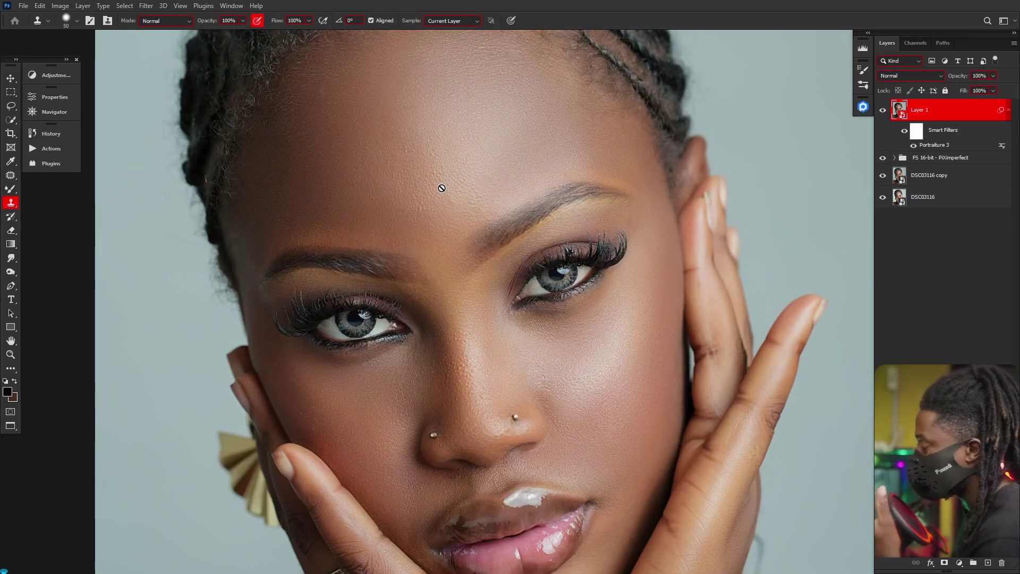
left_click(882, 111)
left_click(882, 112)
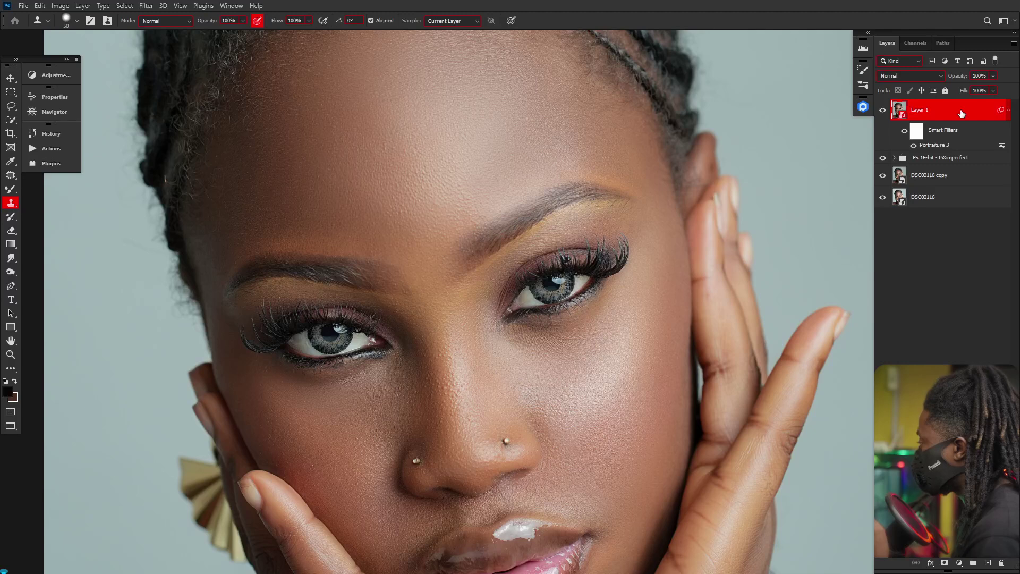
- Split Layer 1's Blend If underlying-layer range to 0/77 and 176/255, and reduce the layer's opacity to 41%
double_click(961, 114)
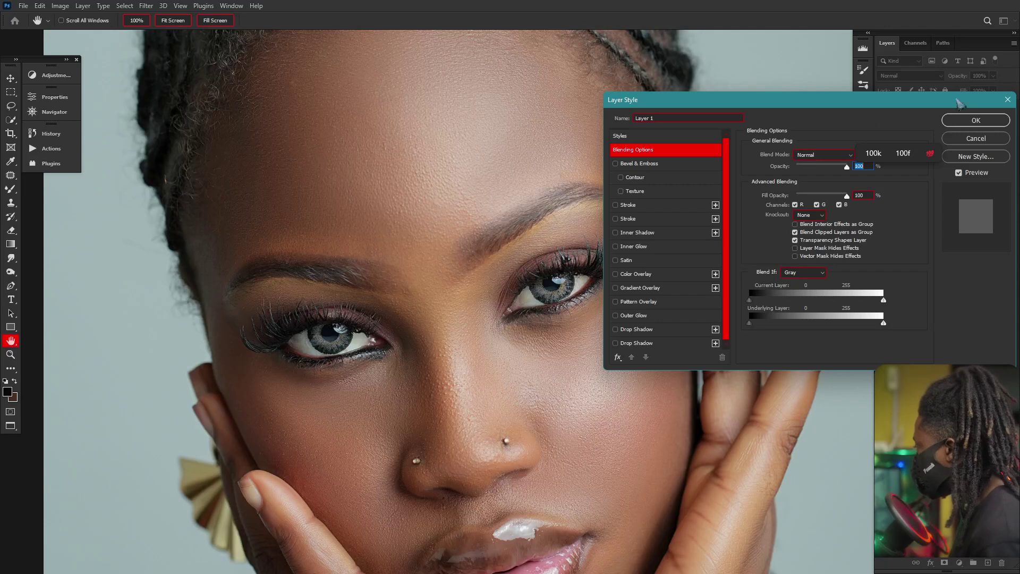
left_click(1008, 99)
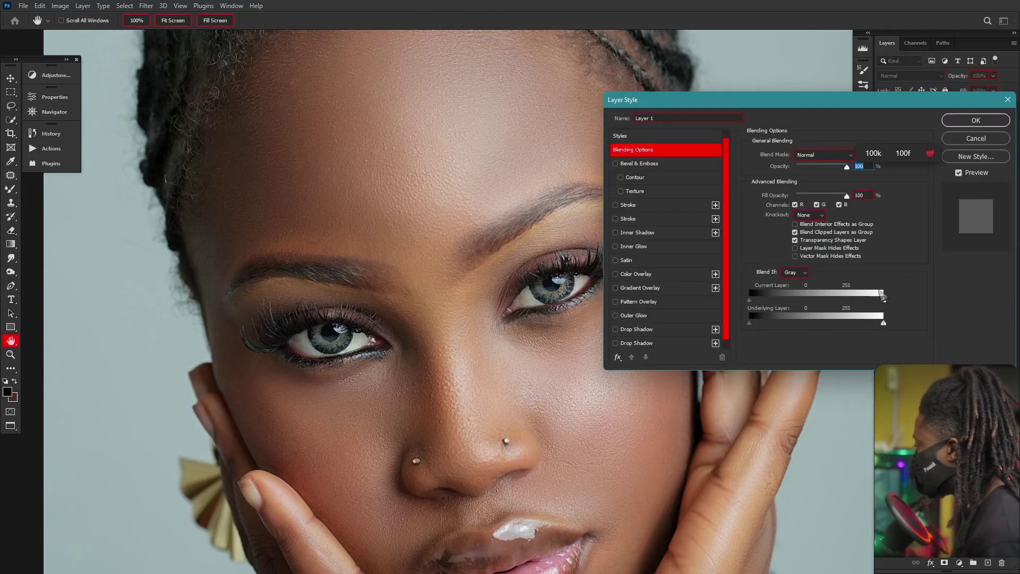
left_click_drag(750, 324, 791, 329)
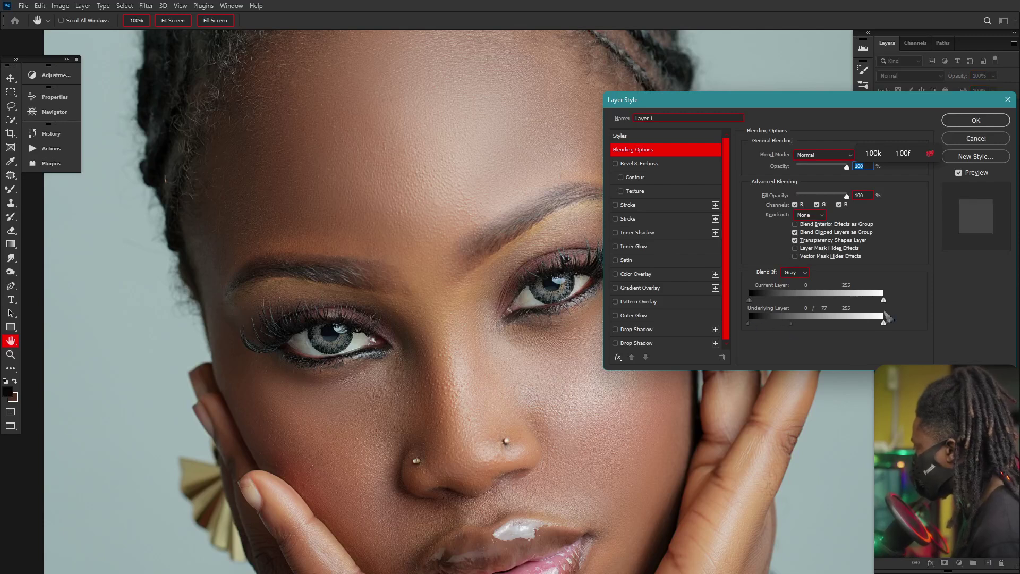
left_click_drag(883, 323, 844, 335)
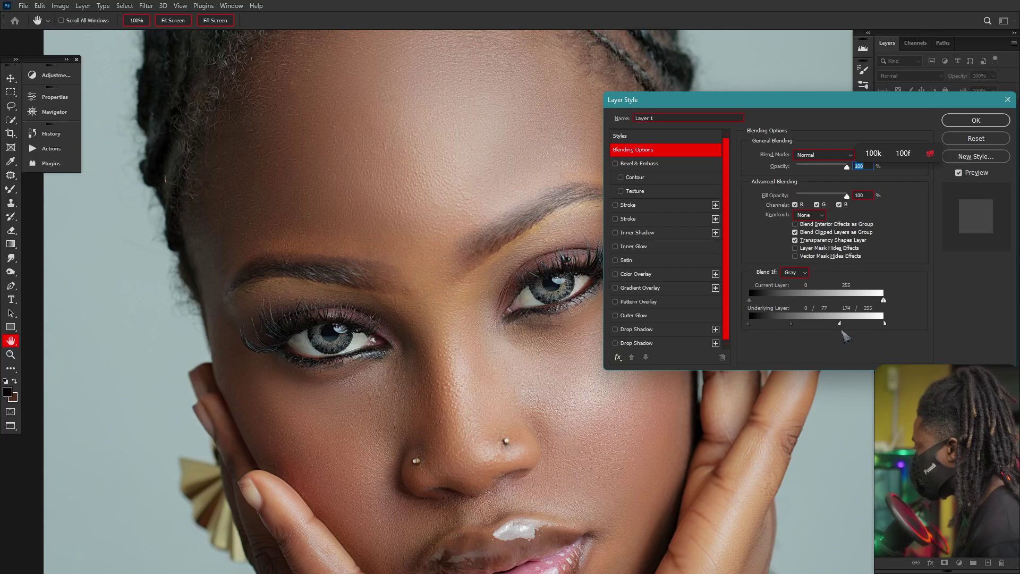
left_click(976, 120)
key("s")
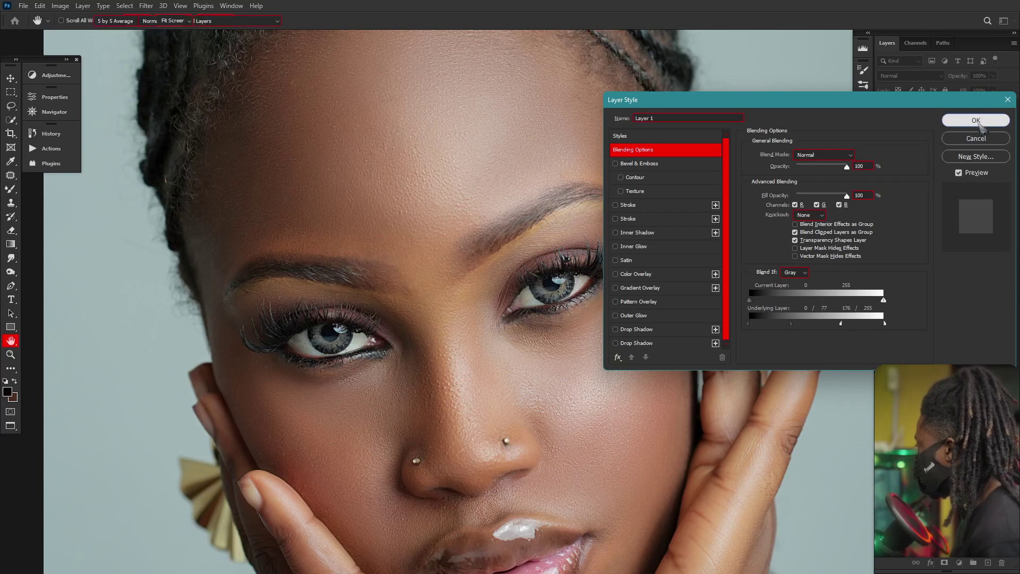
left_click(992, 76)
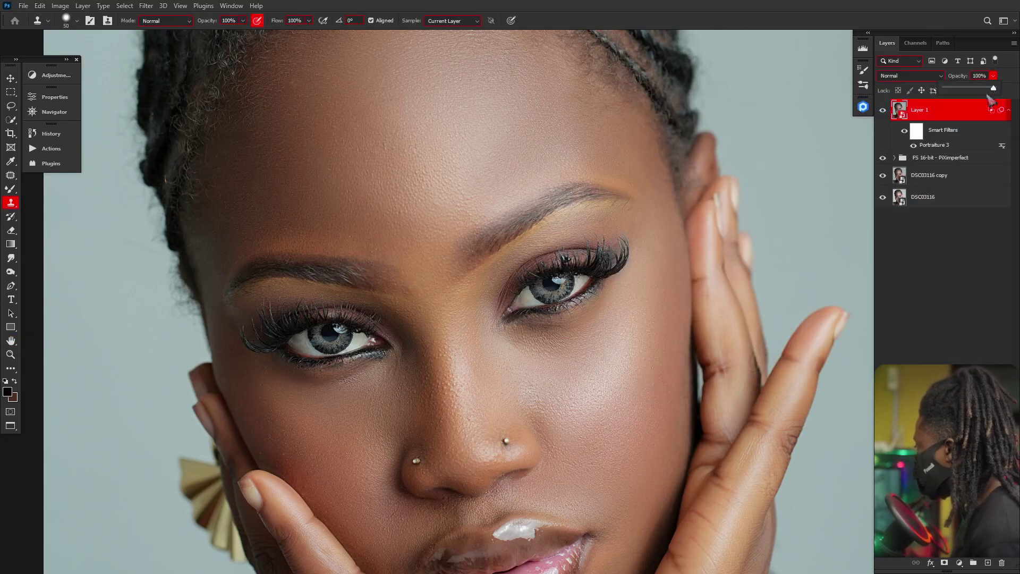
left_click_drag(979, 98, 970, 103)
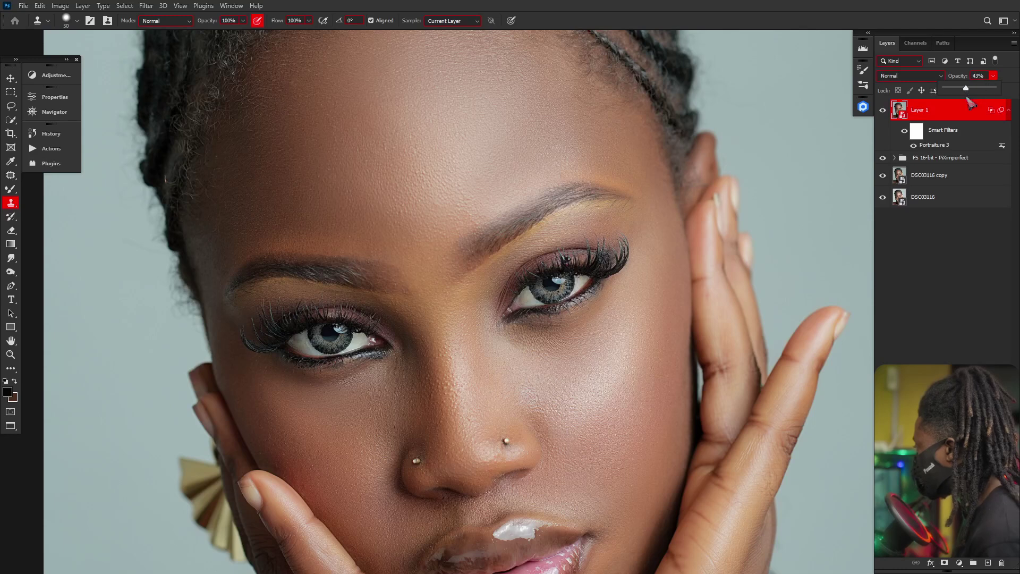
- Check the reduced-opacity smoothing by comparing the face with and without Layer 1, close up and in full view
left_click(881, 112)
left_click(881, 112)
left_click(882, 112)
scroll(372, 197, "down", 3)
scroll(372, 197, "up", 4)
left_click_drag(551, 80, 494, 175)
scroll(494, 176, "down", 2)
left_click(883, 111)
left_click(883, 111)
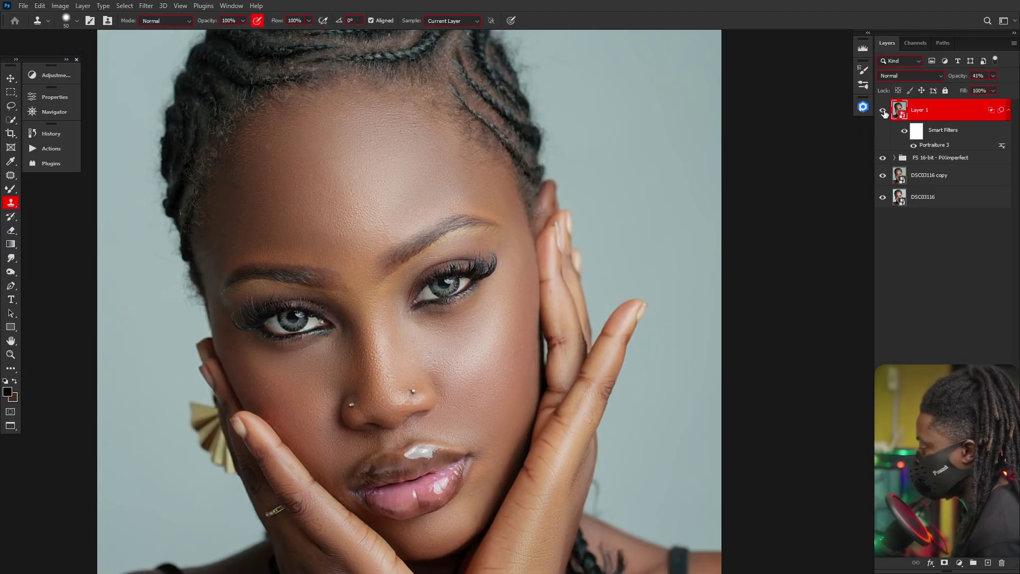
scroll(548, 200, "down", 2)
scroll(389, 294, "up", 3)
scroll(403, 294, "down", 1)
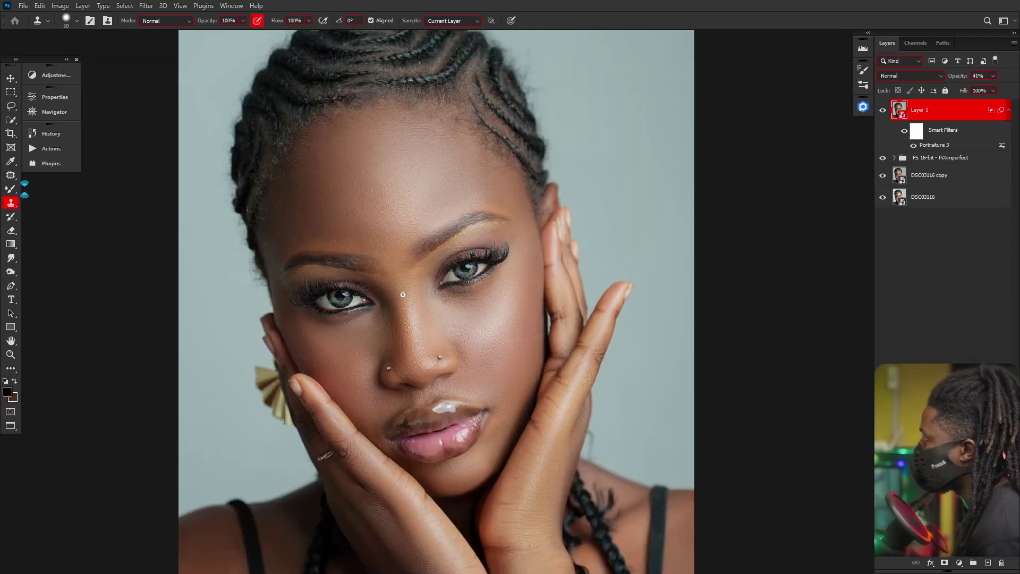
scroll(403, 294, "up", 1)
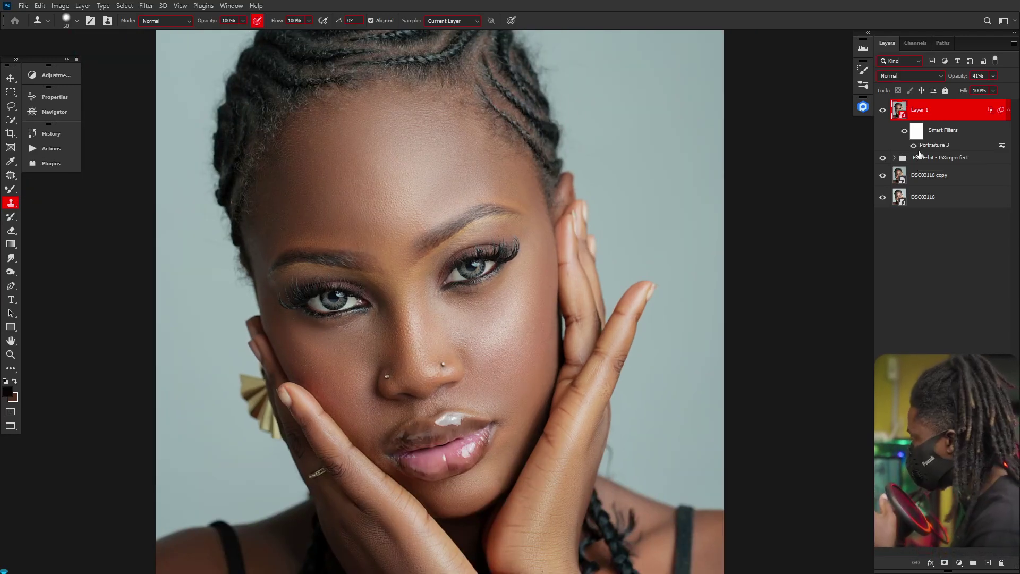
scroll(489, 234, "down", 1)
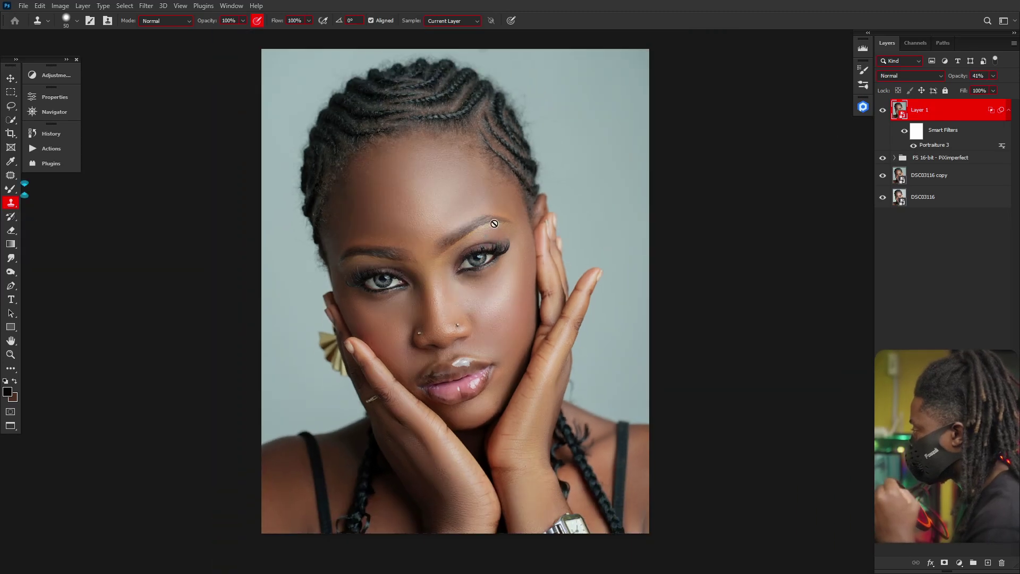
scroll(445, 194, "up", 1)
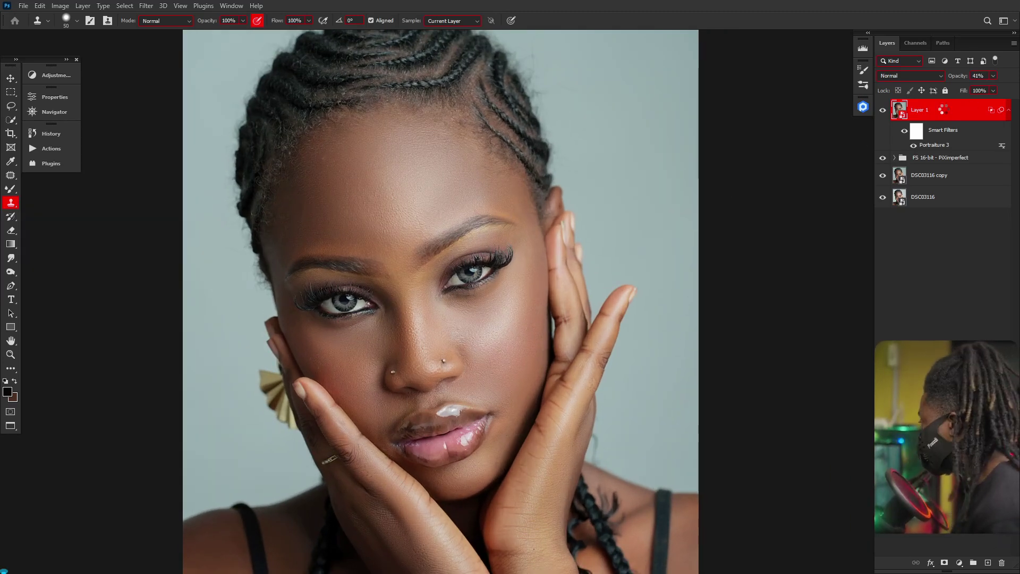
- Stamp all visible layers into a new layer above Layer 1 and convert it to a smart object
key("ctrl+alt+shift+e")
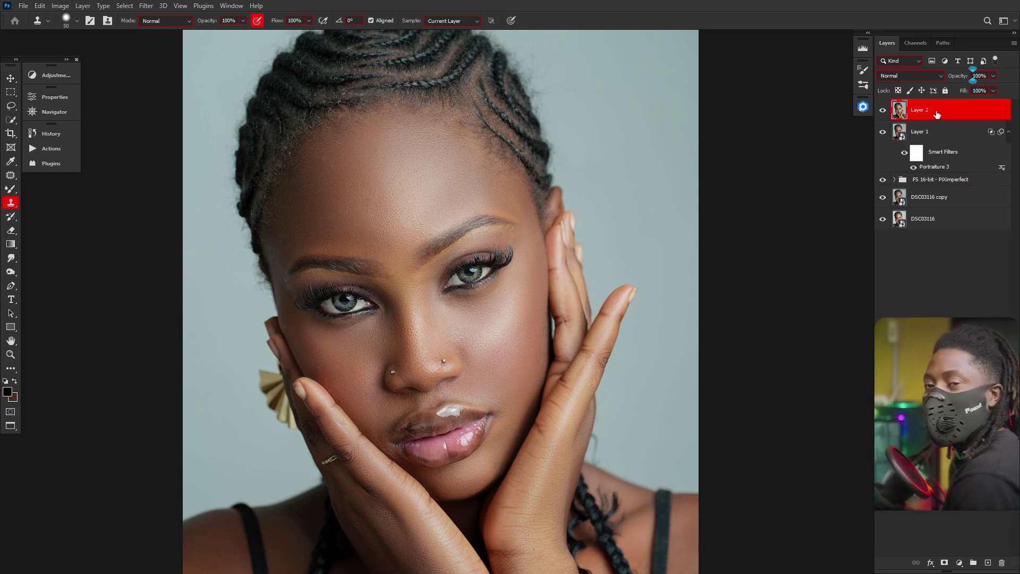
right_click(942, 110)
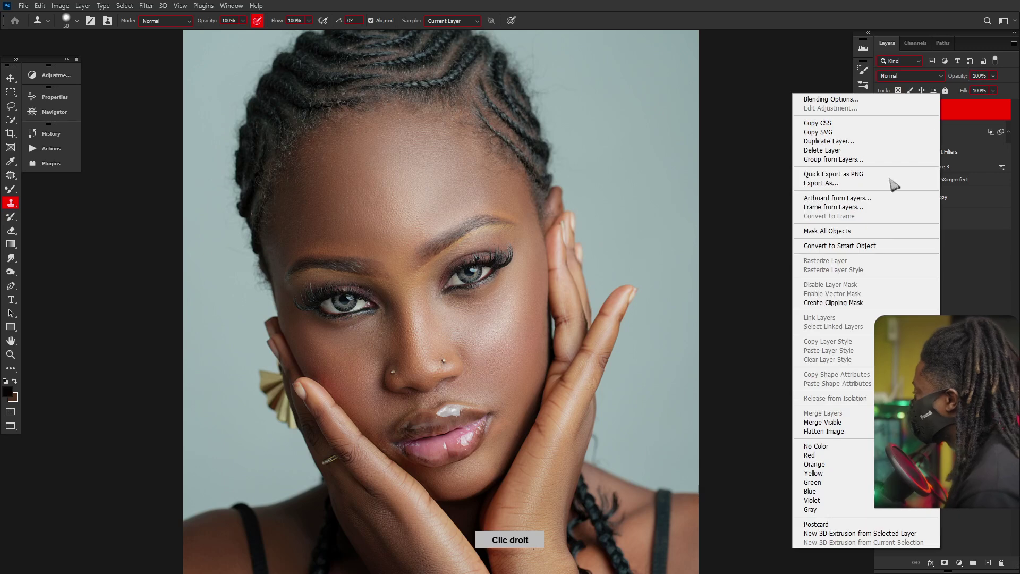
left_click(818, 248)
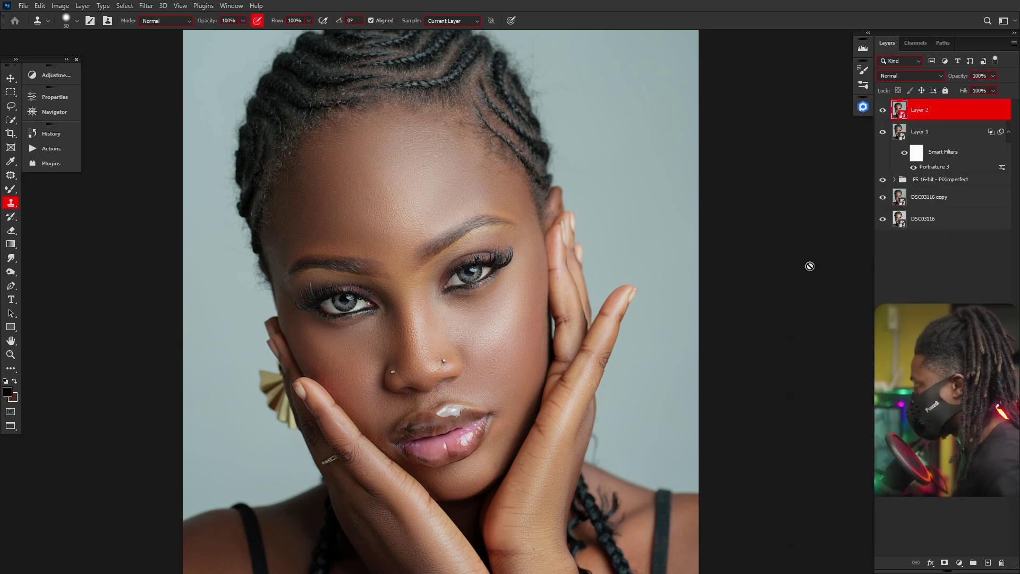
- Apply the Retouch4me Portrait Volumes filter to Layer 2 using the close-up portrait mode instead of Auto, after comparing with the original
left_click(146, 6)
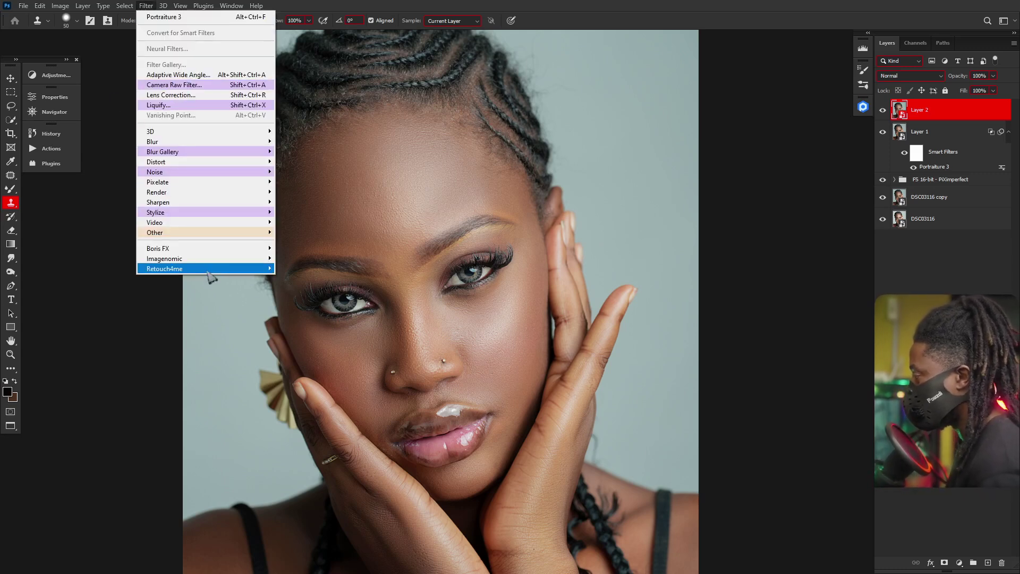
mouse_move(215, 271)
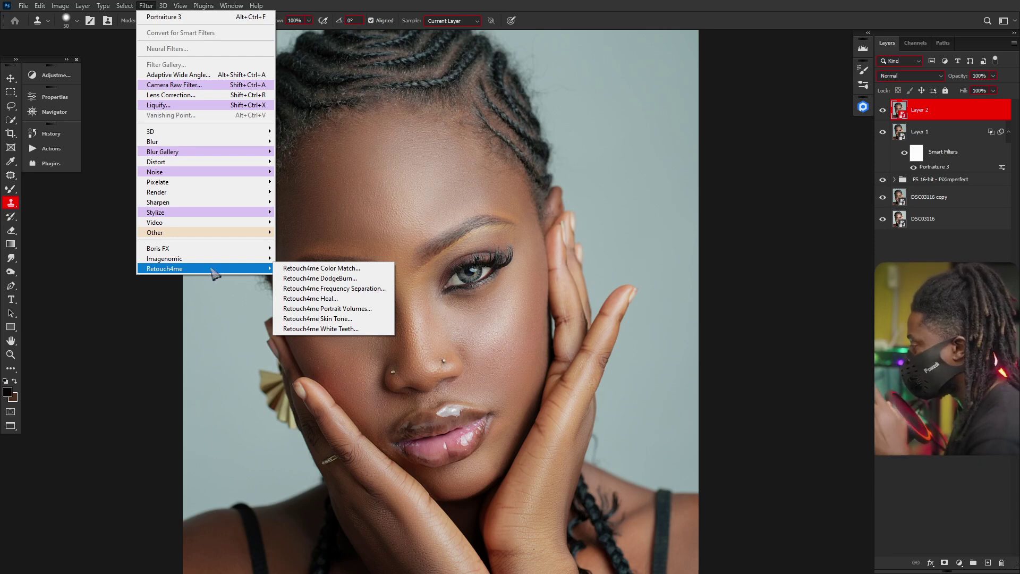
left_click(343, 311)
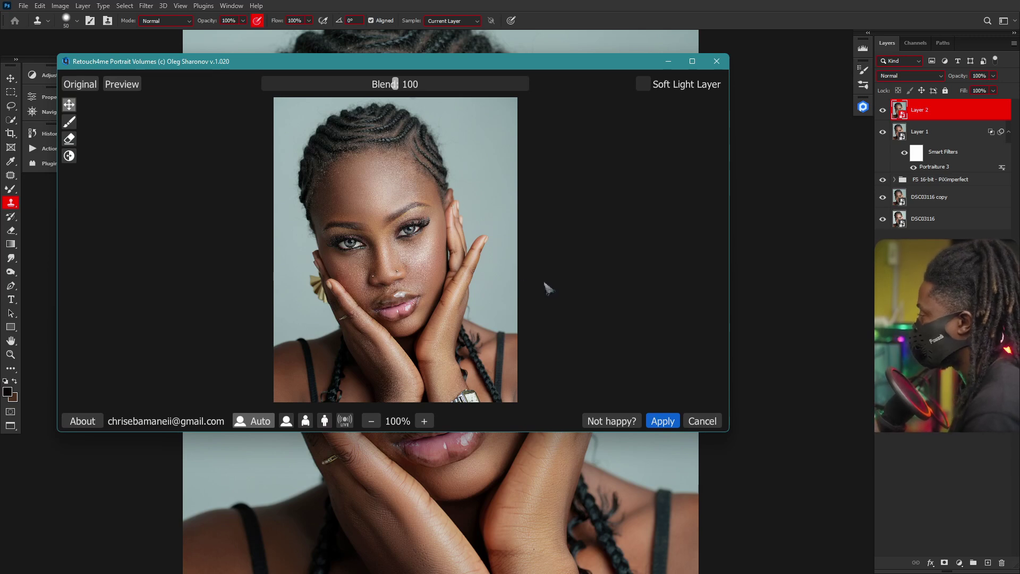
left_click(287, 421)
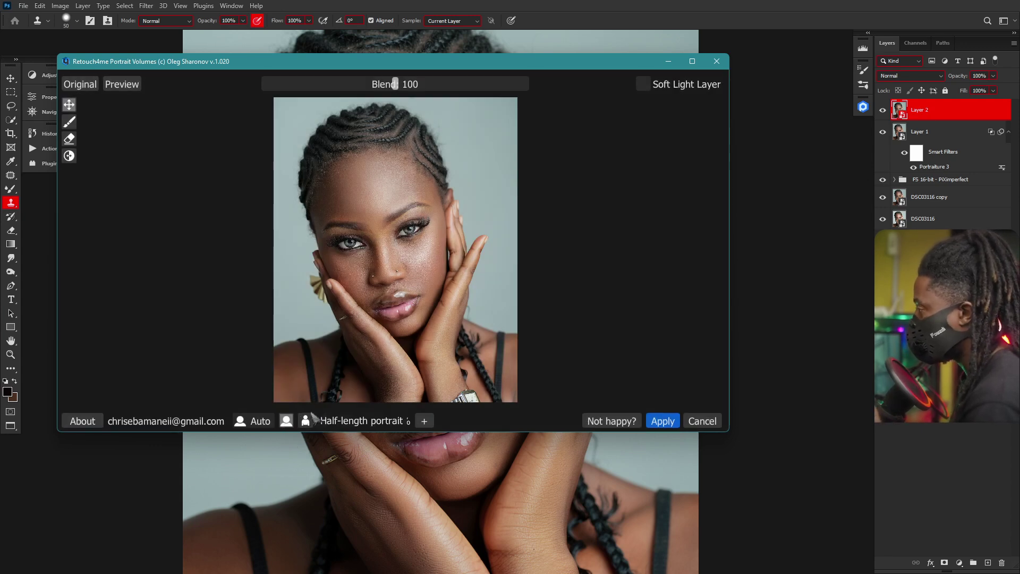
left_click(81, 85)
left_click(81, 85)
left_click(664, 427)
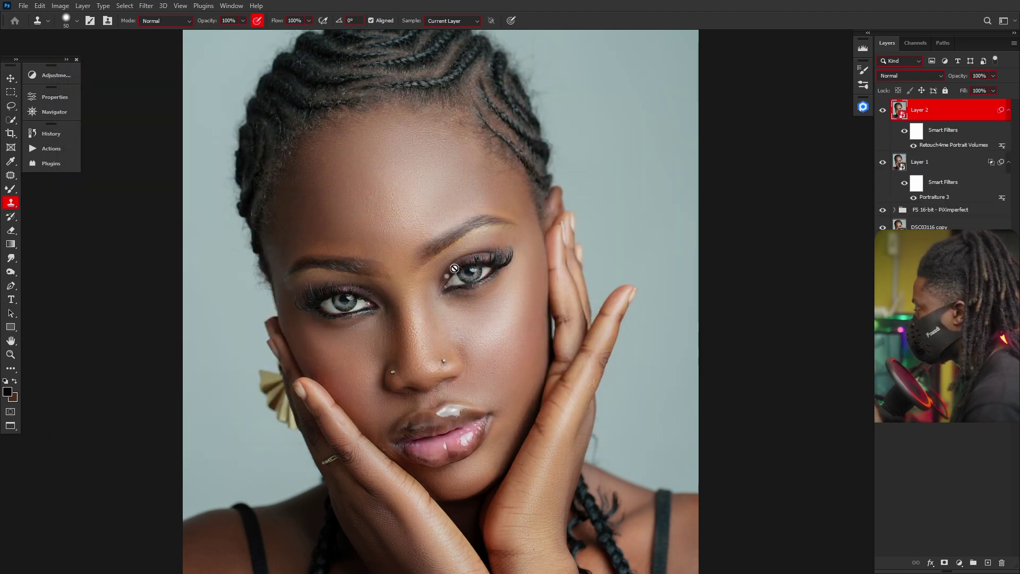
- Compare the portrait with and without Layer 2 to examine the Portrait Volumes light and shadow shaping
scroll(454, 268, "down", 2)
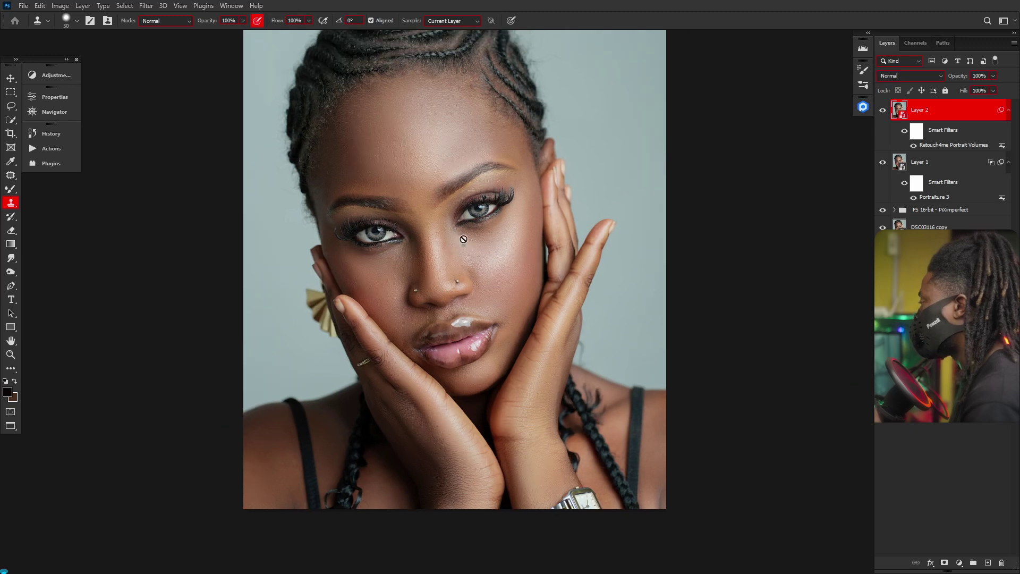
scroll(463, 239, "down", 1)
scroll(432, 155, "up", 2)
left_click(882, 111)
left_click(882, 112)
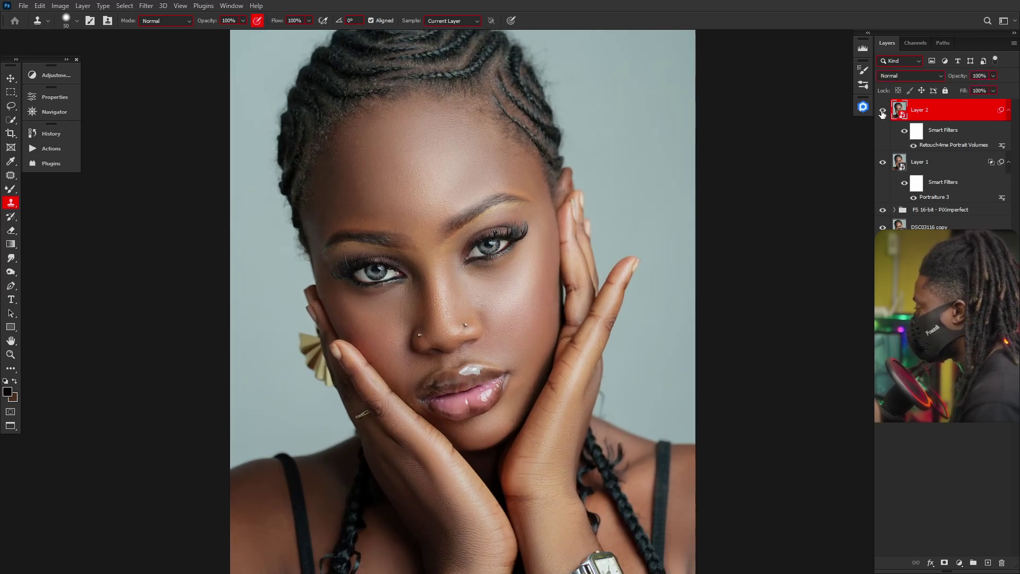
left_click(882, 111)
left_click(882, 111)
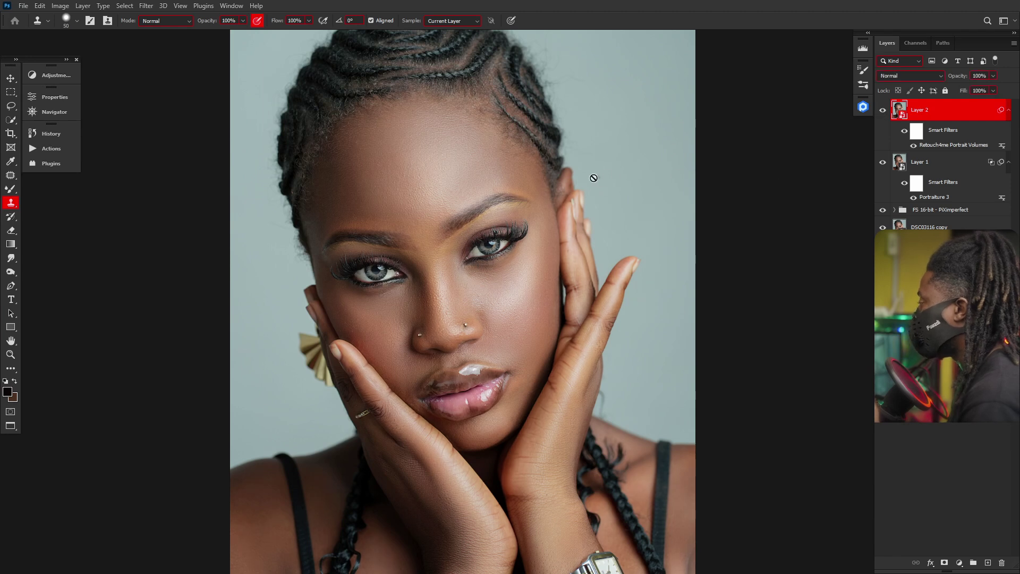
scroll(536, 191, "left", 1)
scroll(536, 190, "up", 1)
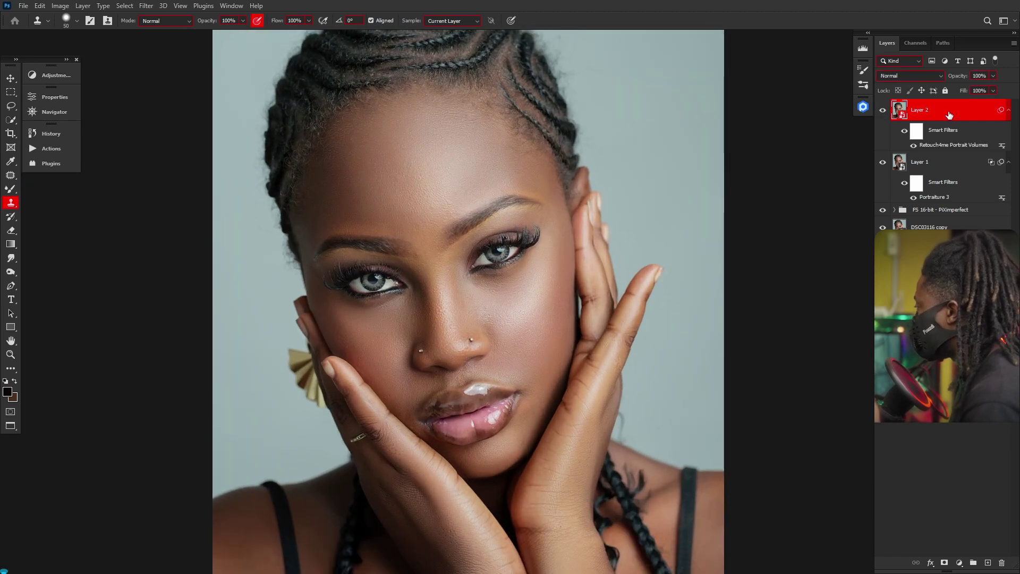
- Put the Portrait Volumes layer into a group and compare the retouched portrait with the original DSC03116 layer shown alone
key("ctrl+j")
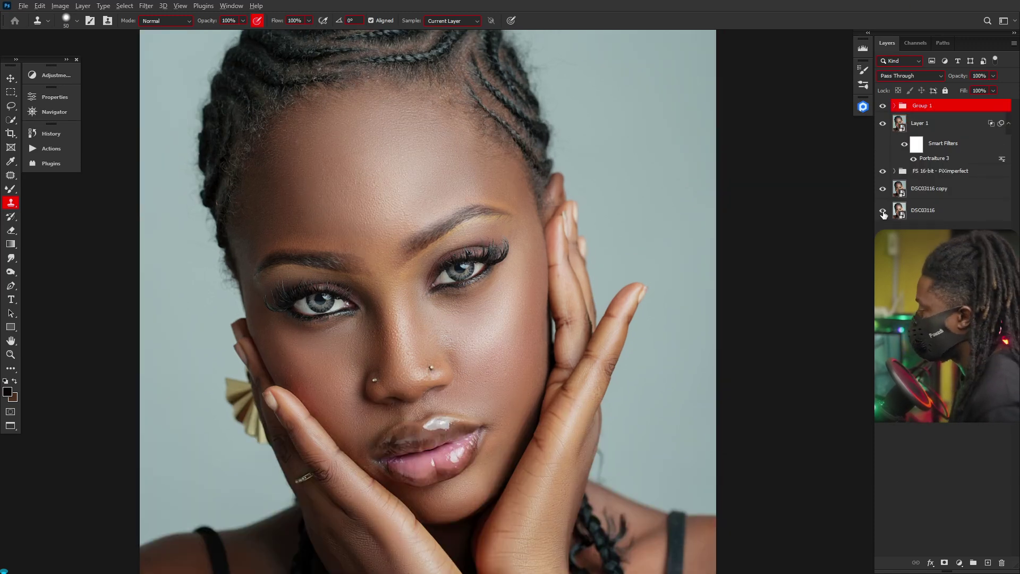
left_click(883, 212, "alt")
left_click(883, 211, "alt")
left_click(883, 211, "alt")
left_click(883, 211, "alt")
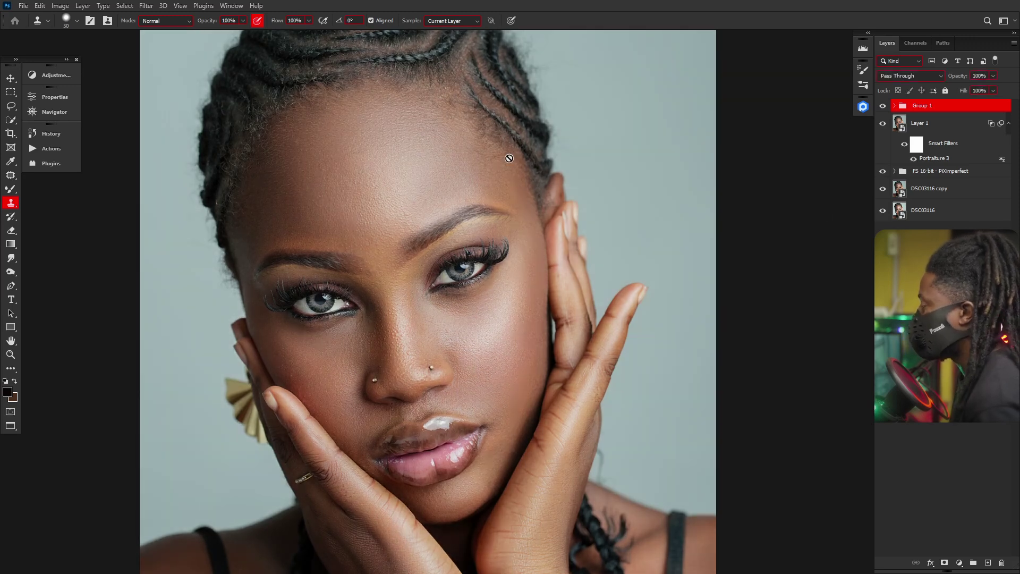
scroll(412, 213, "down", 2)
scroll(415, 218, "up", 4)
scroll(416, 220, "down", 2)
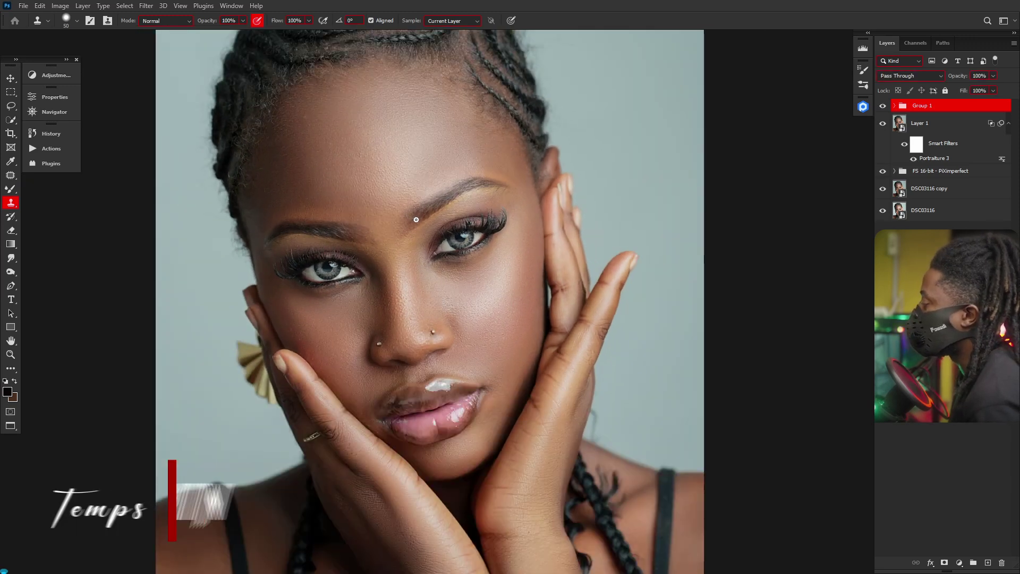
scroll(414, 170, "up", 2)
left_click_drag(428, 156, 446, 190)
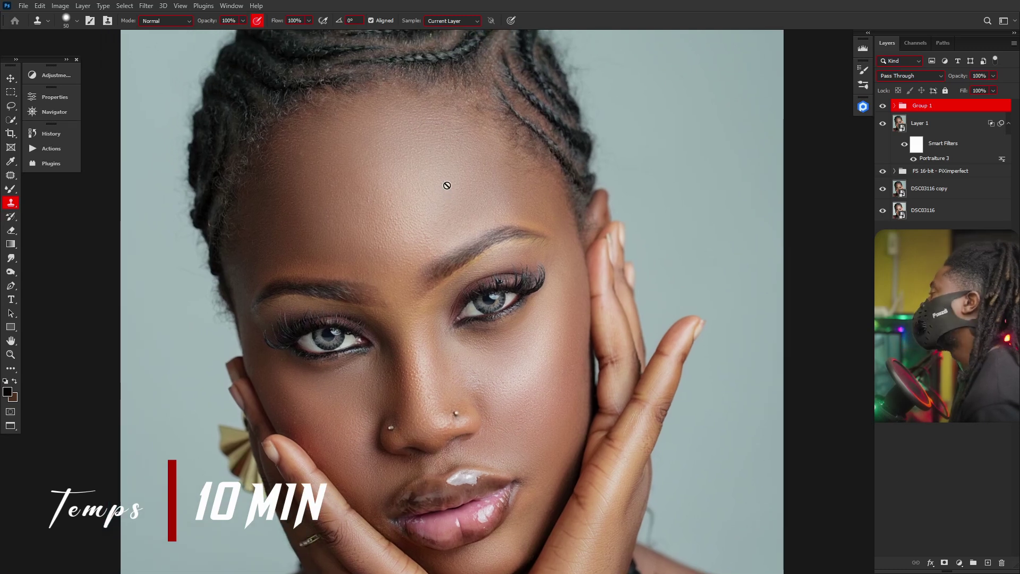